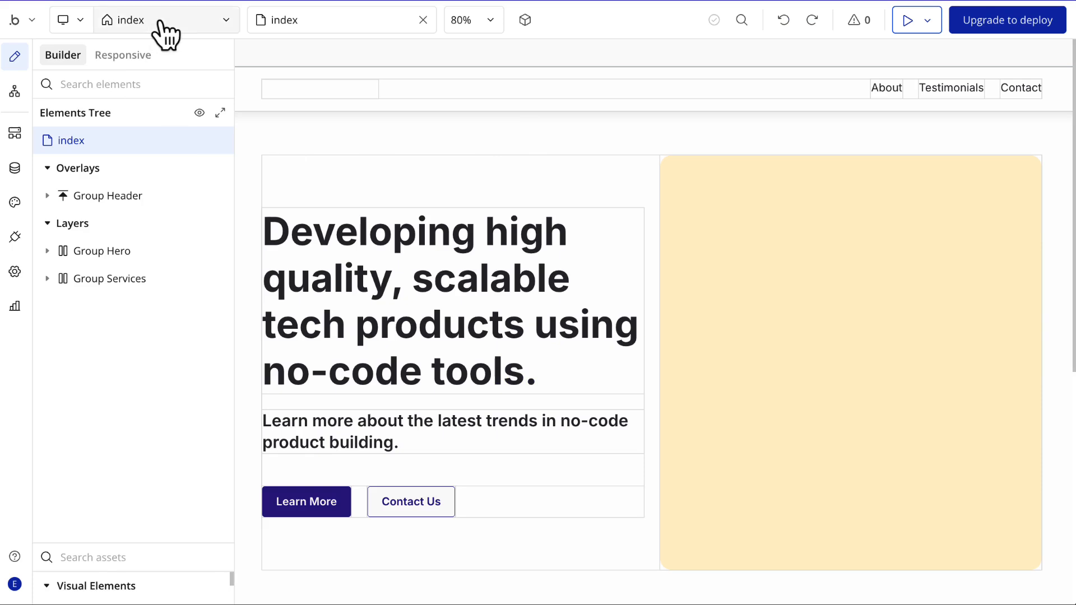
# Review the index page's layout settings and look through its hero and services sections.
pyautogui.click(96, 140)
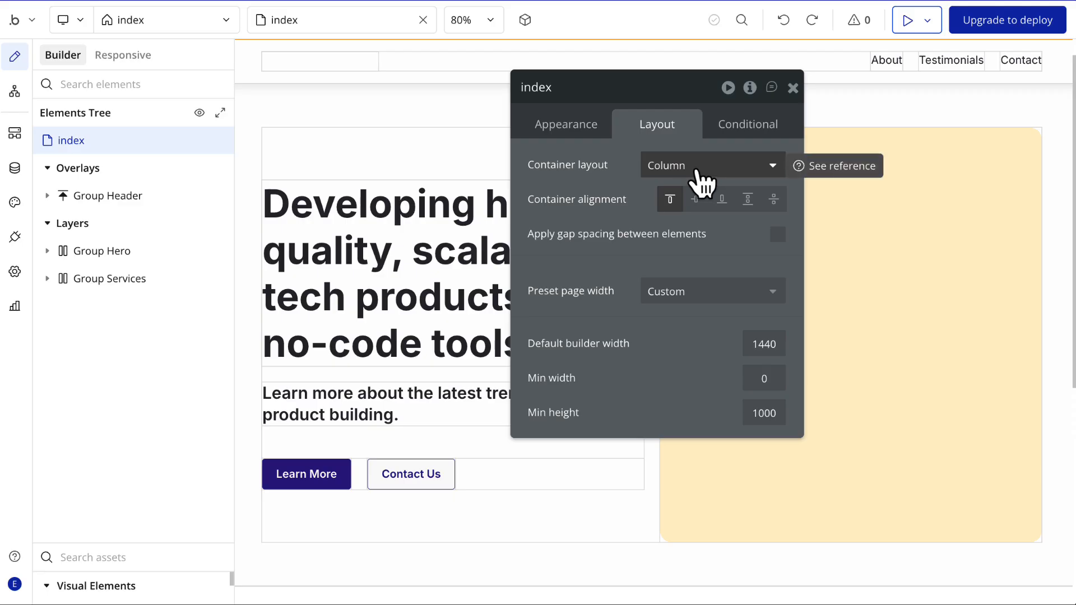
pyautogui.click(793, 87)
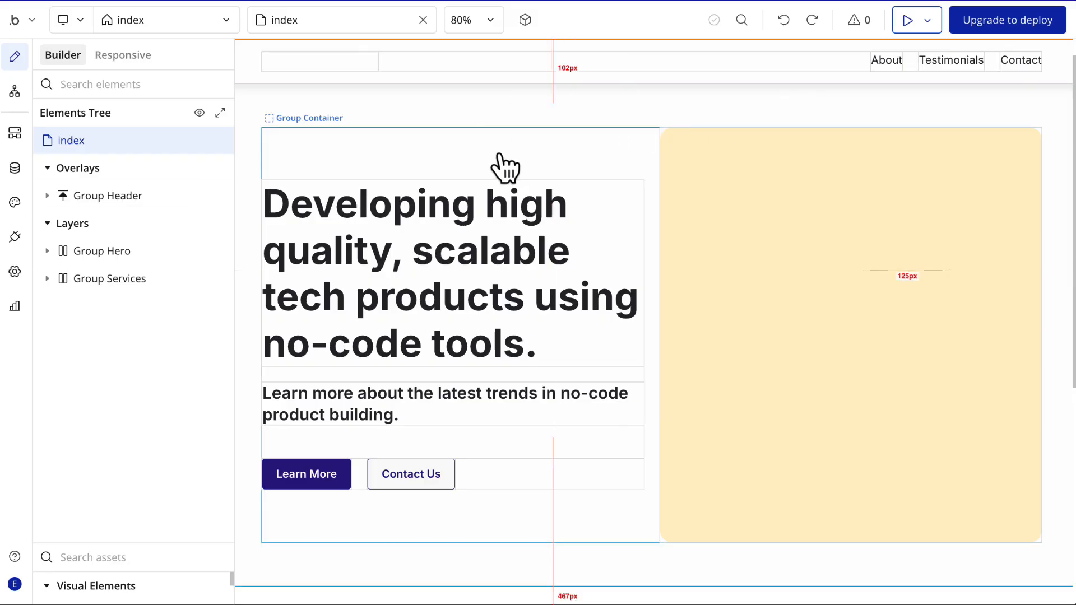
pyautogui.scroll(-3, 507, 169)
pyautogui.scroll(-3, 508, 169)
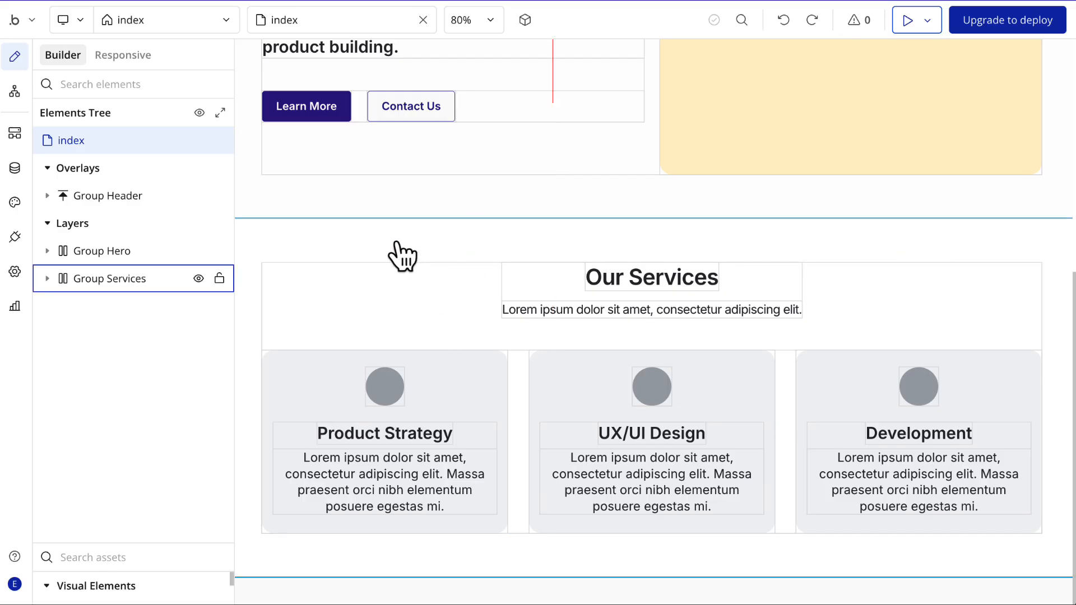
# Set Group Hero's minimum height to 0 px, keeping its height fitted to content.
pyautogui.click(147, 258)
pyautogui.scroll(-1, 633, 281)
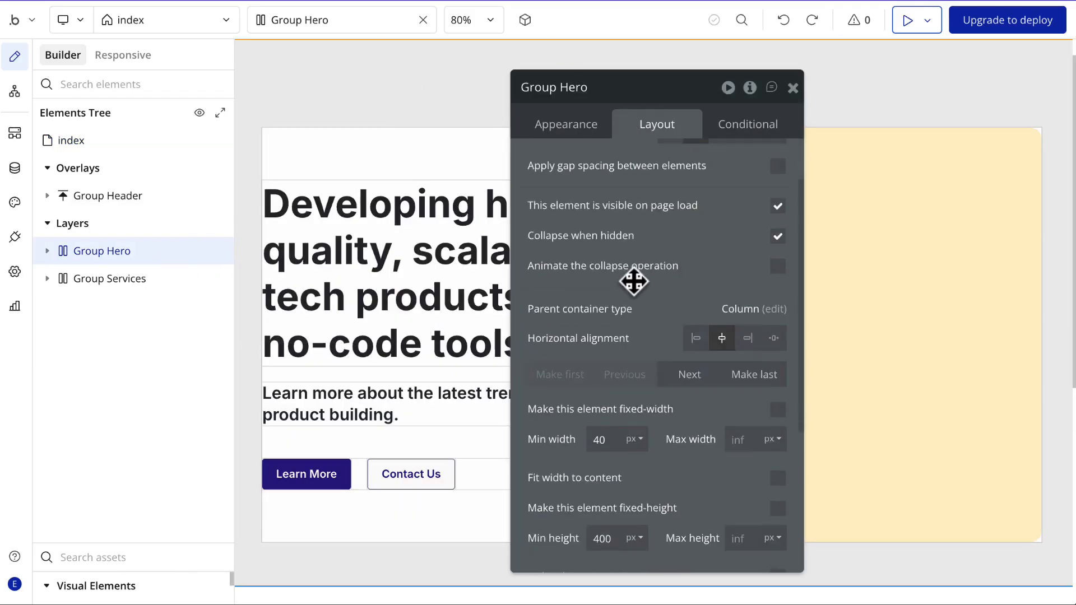
pyautogui.scroll(-4, 634, 282)
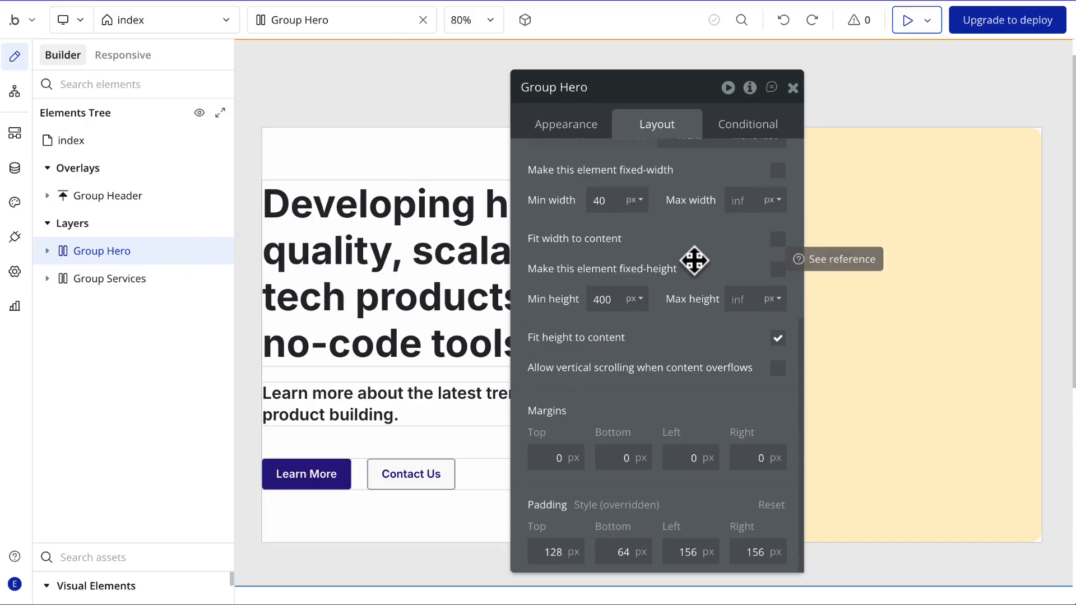
pyautogui.click(777, 339)
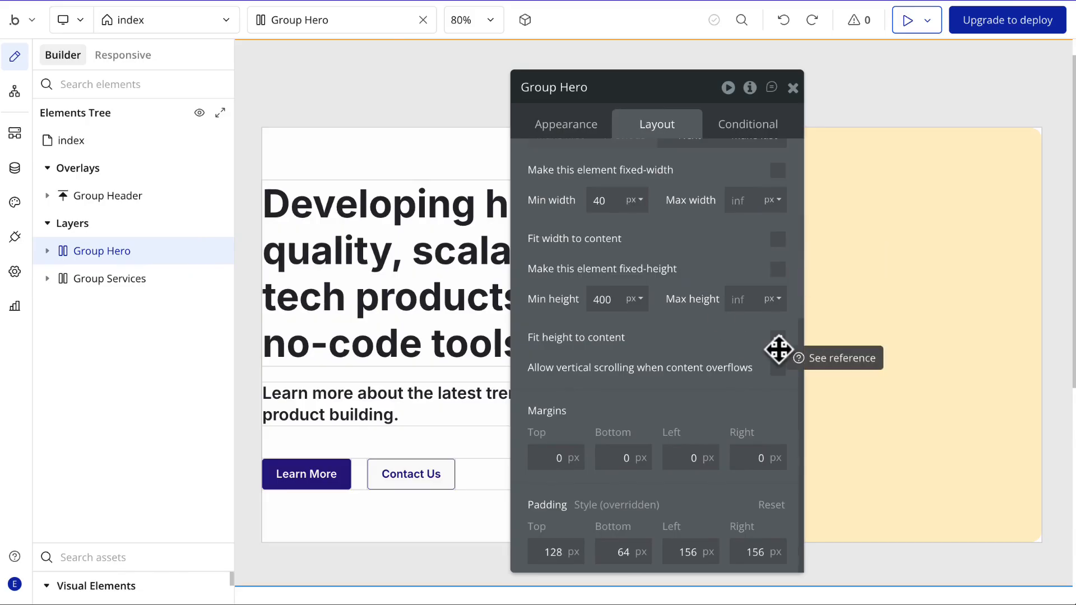
pyautogui.click(778, 341)
pyautogui.doubleClick(612, 297)
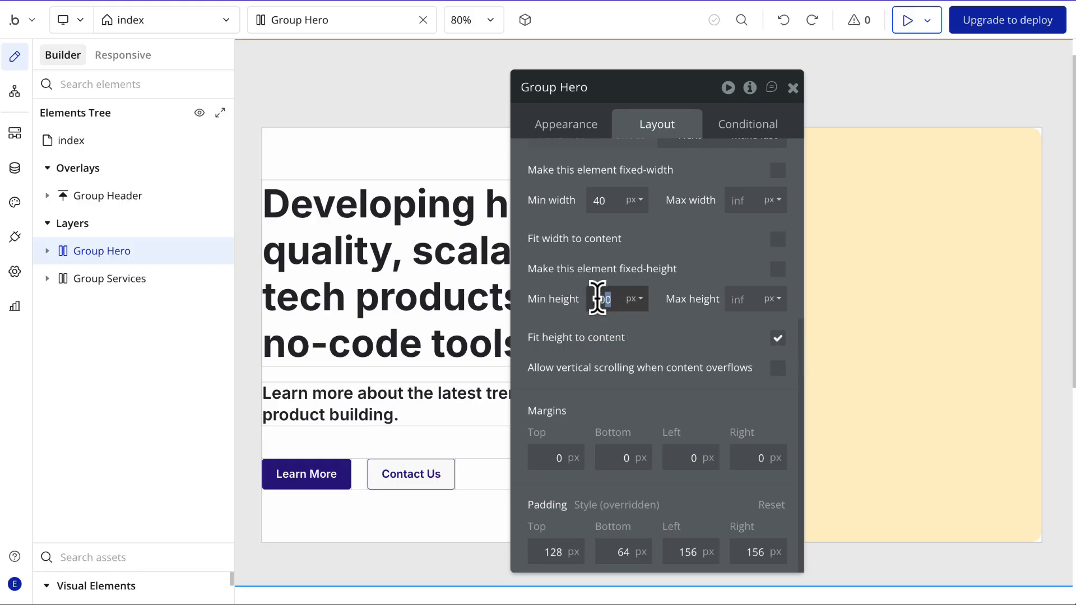
pyautogui.press('BackSpace')
pyautogui.write('0')
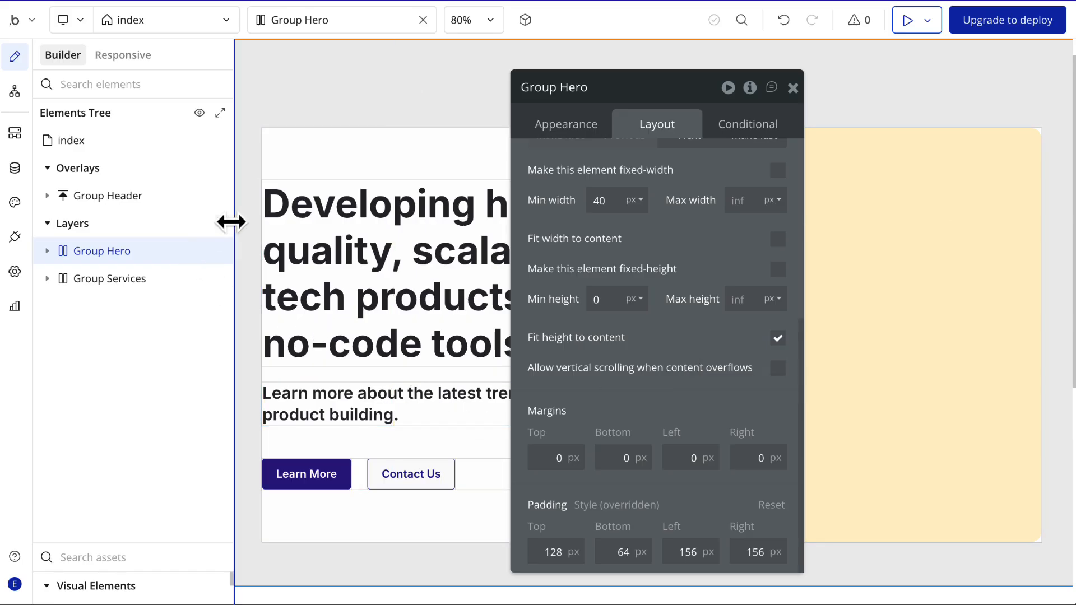
# Compare the container layout settings of Group Header, Group Hero and Group Services.
pyautogui.click(125, 198)
pyautogui.click(124, 258)
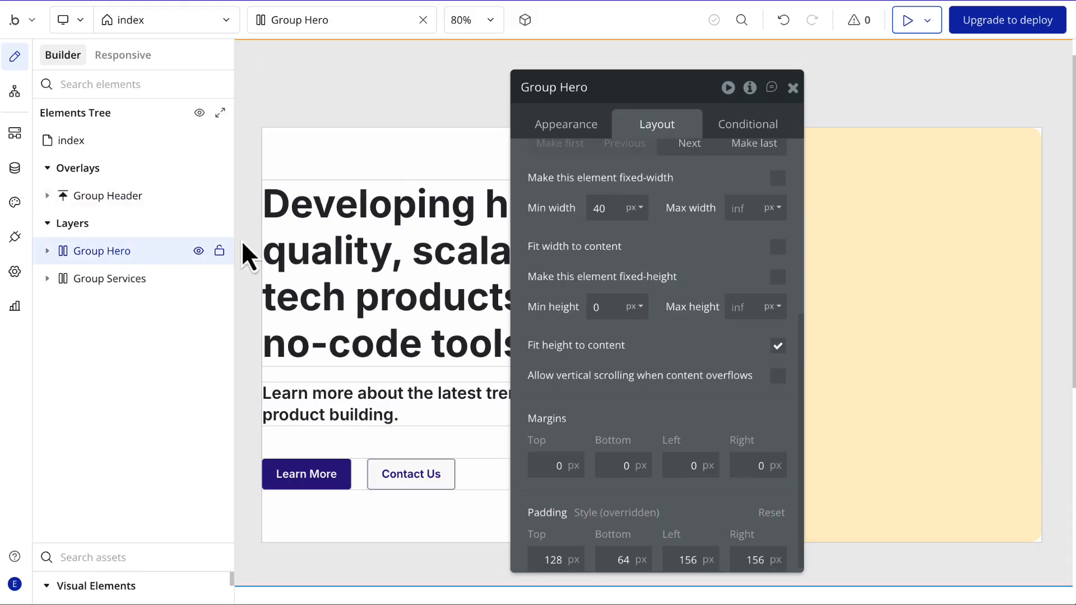
pyautogui.scroll(5, 691, 196)
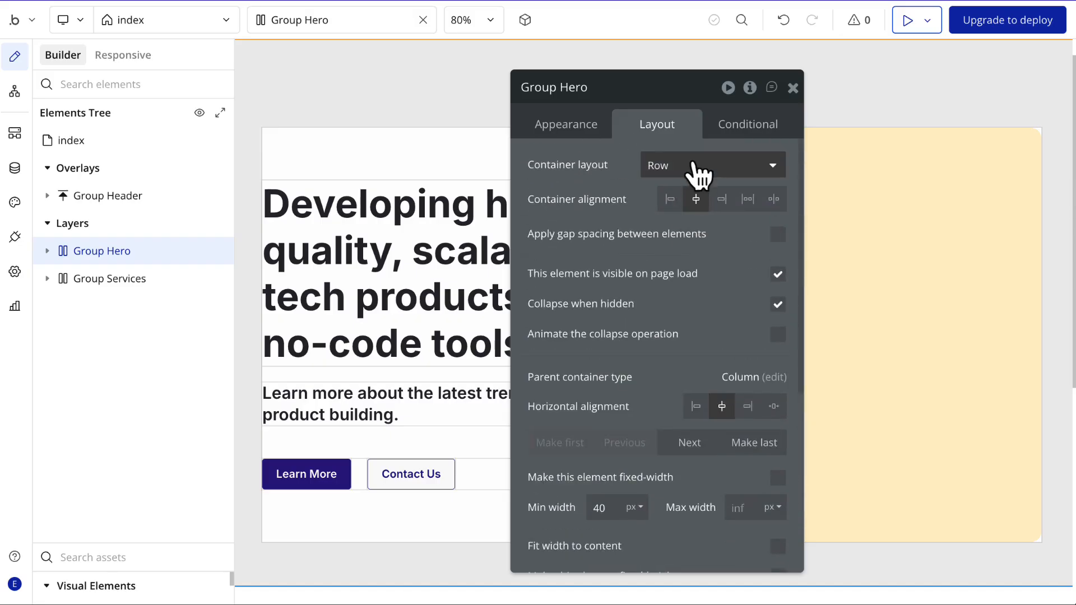
pyautogui.click(159, 283)
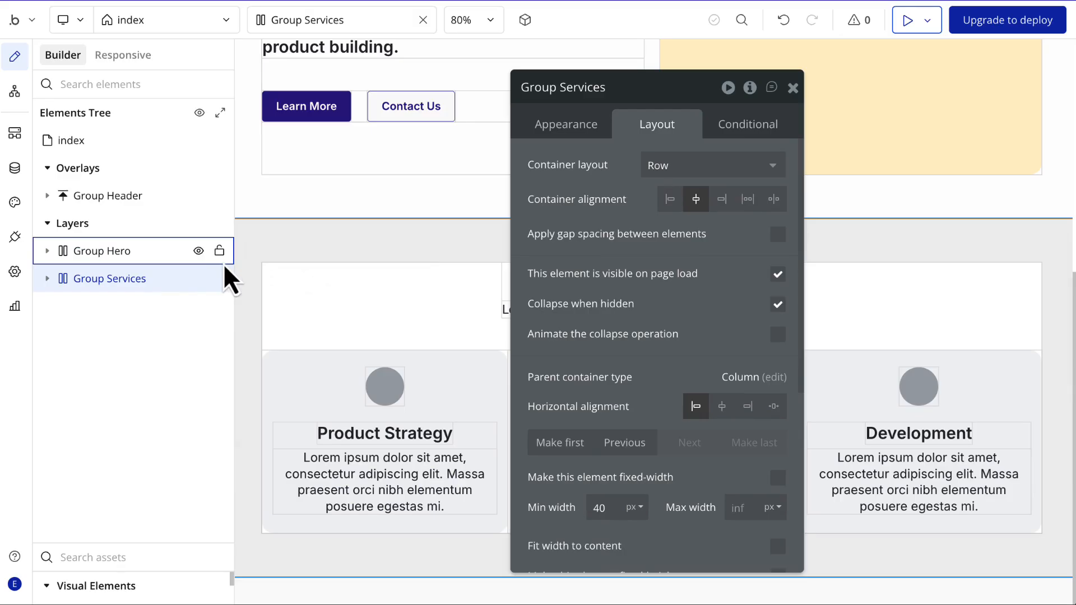
pyautogui.click(130, 252)
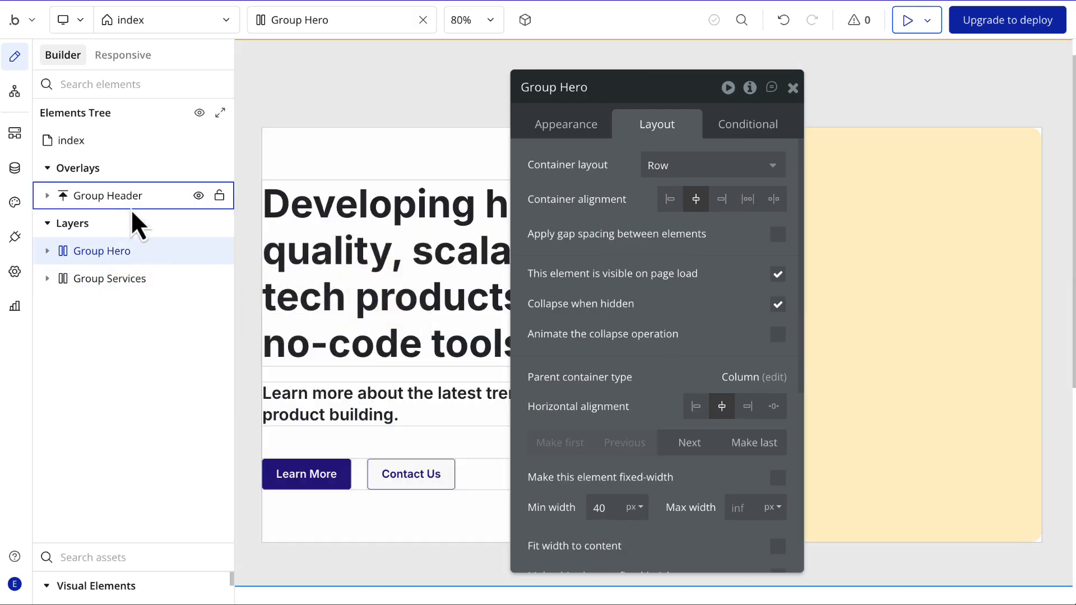
pyautogui.click(138, 197)
pyautogui.click(131, 253)
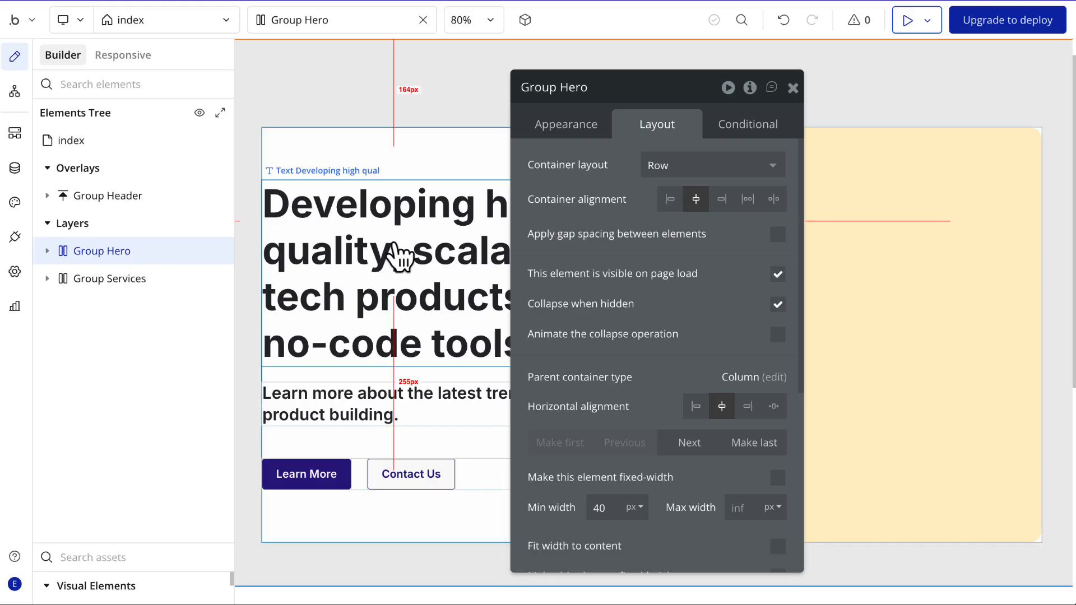
# Try a maximum width of 1200 px on Group Hero and clear the value again.
pyautogui.scroll(-3, 667, 330)
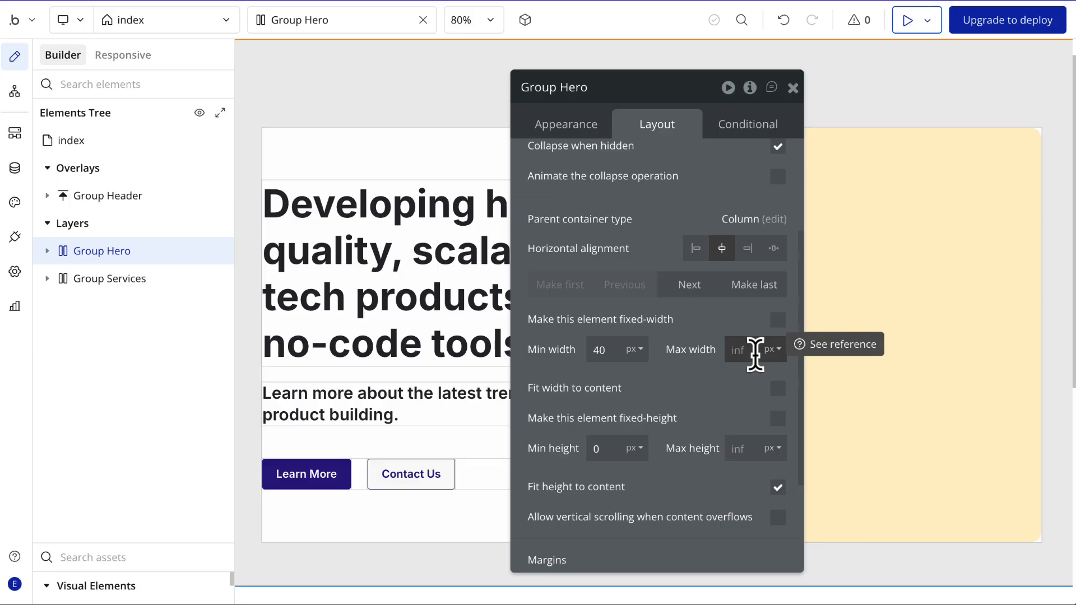
pyautogui.click(739, 352)
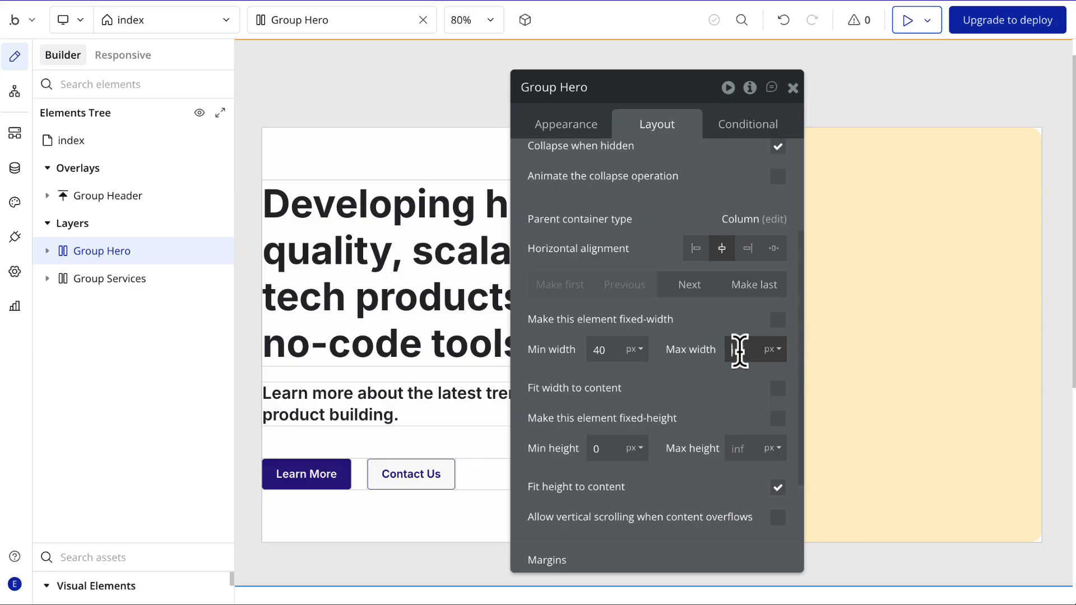
pyautogui.write('1200')
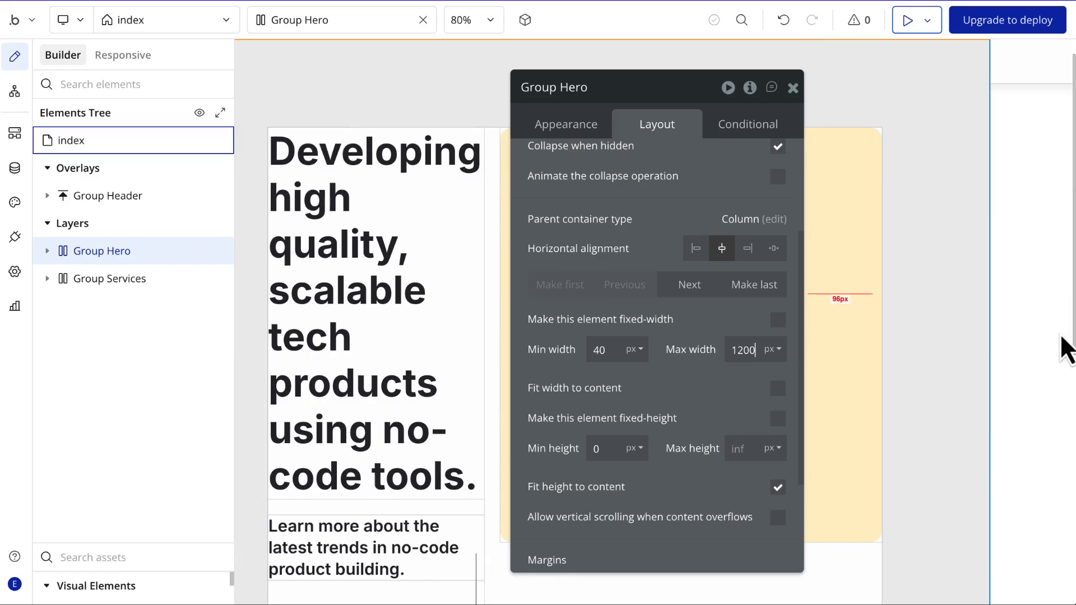
pyautogui.moveTo(752, 348); pyautogui.dragTo(718, 351)
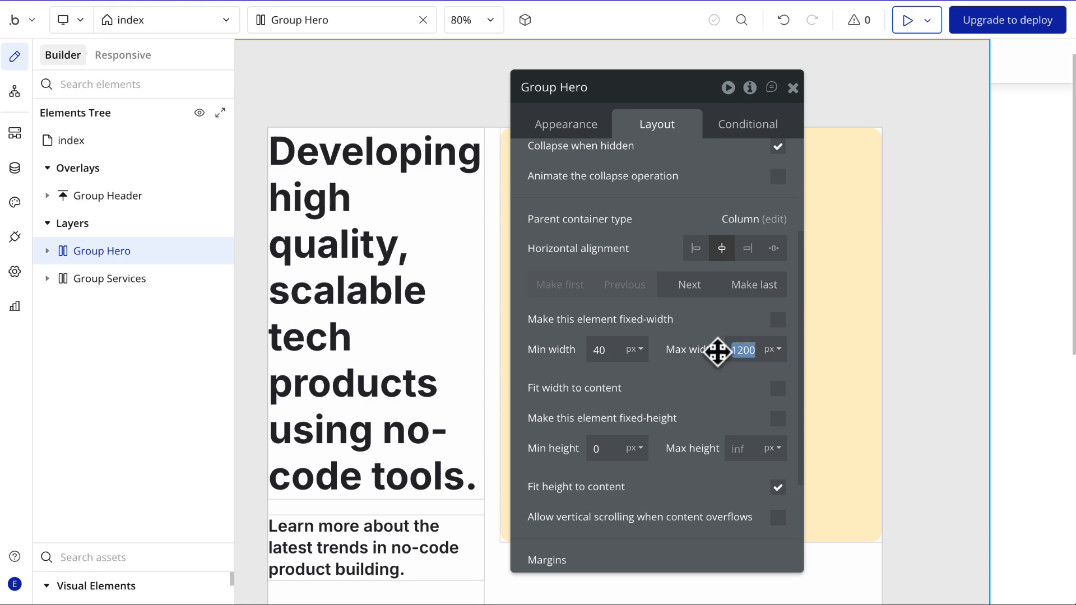
pyautogui.press('BackSpace')
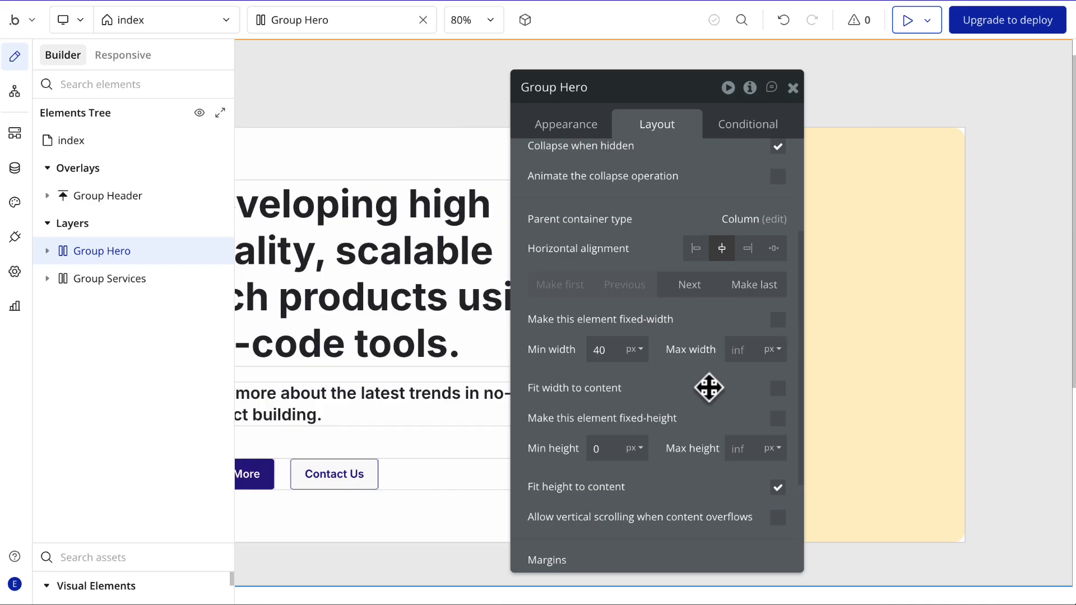
# Examine the padding and height settings of Group Hero and Group Services.
pyautogui.scroll(-3, 707, 373)
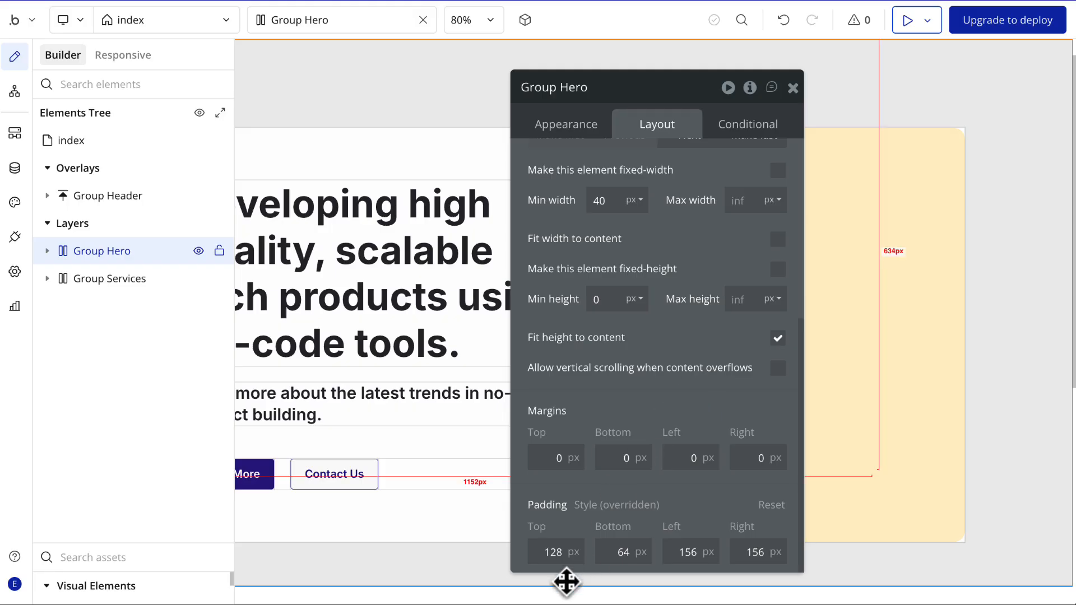
pyautogui.hscroll(-3, 679, 267)
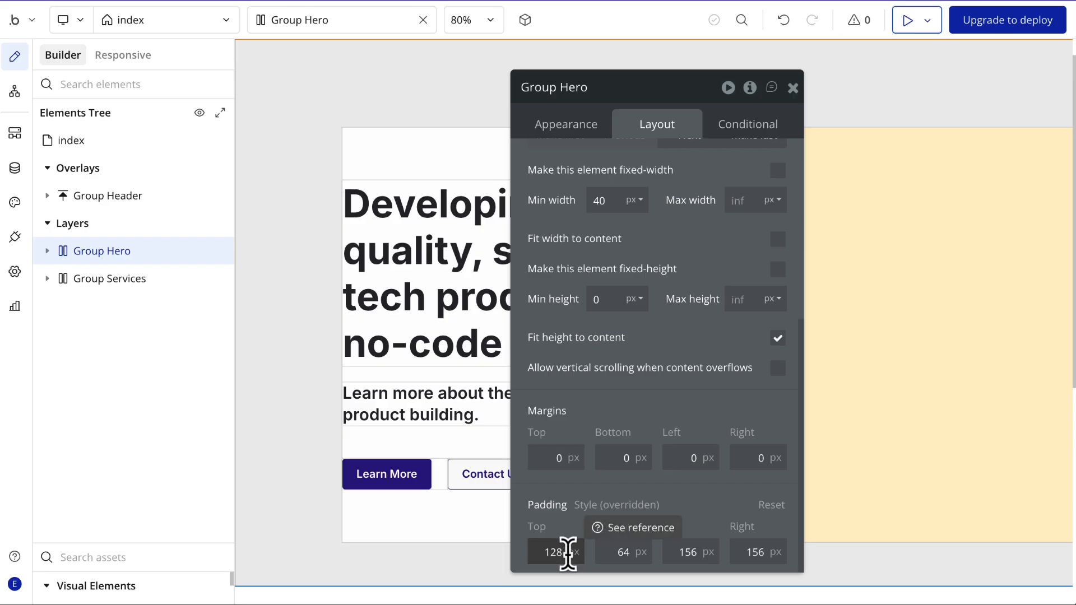
pyautogui.click(157, 284)
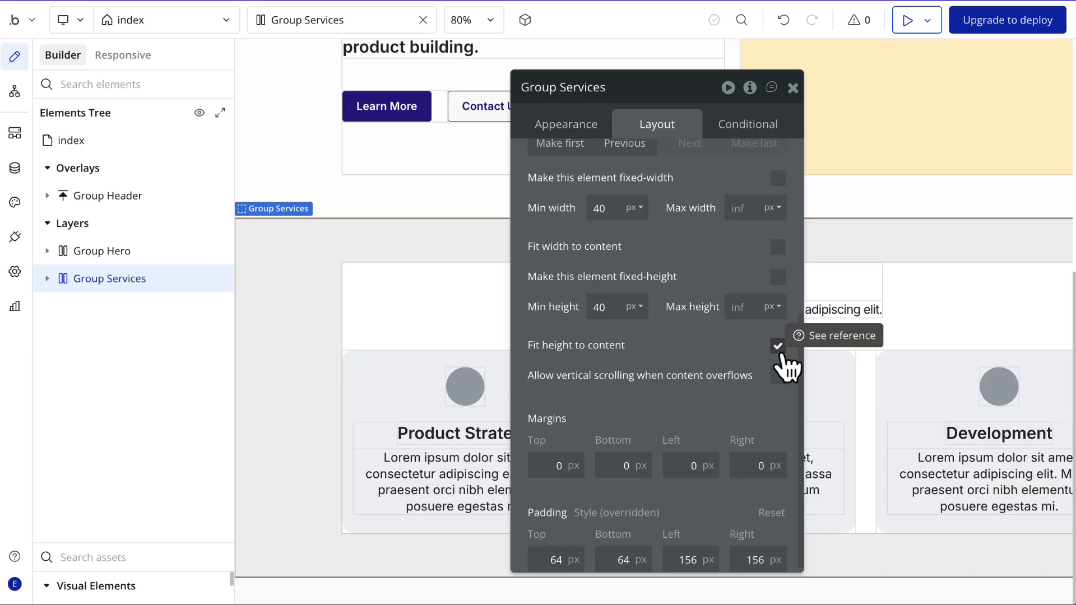
# Examine the width limit, margins and padding of the Group Container inside Group Services, compared with its parent group and the index page.
pyautogui.click(47, 278)
pyautogui.click(120, 307)
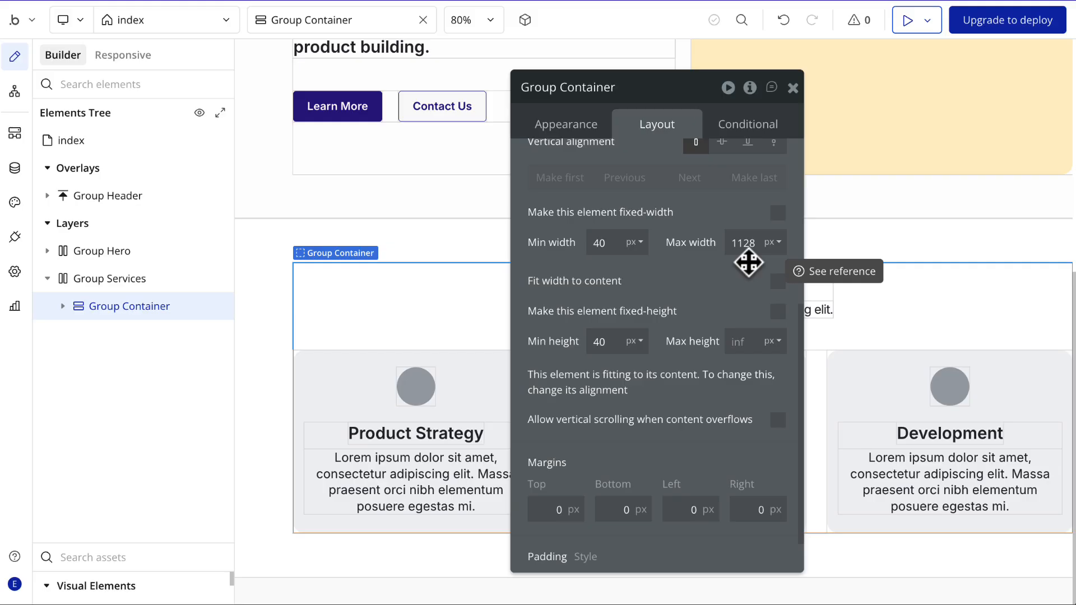
pyautogui.click(103, 145)
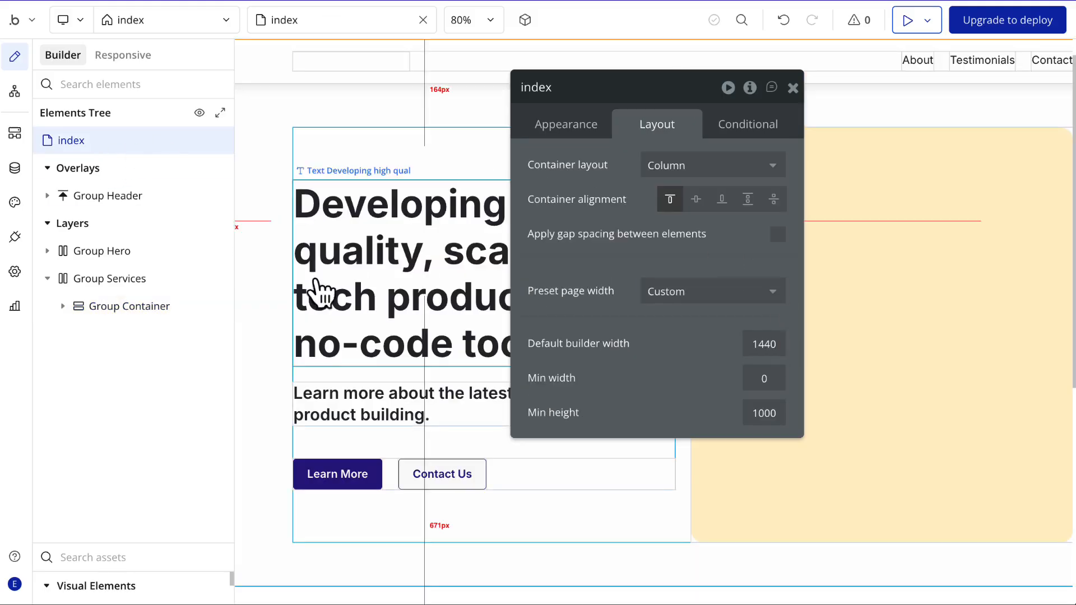
pyautogui.click(154, 280)
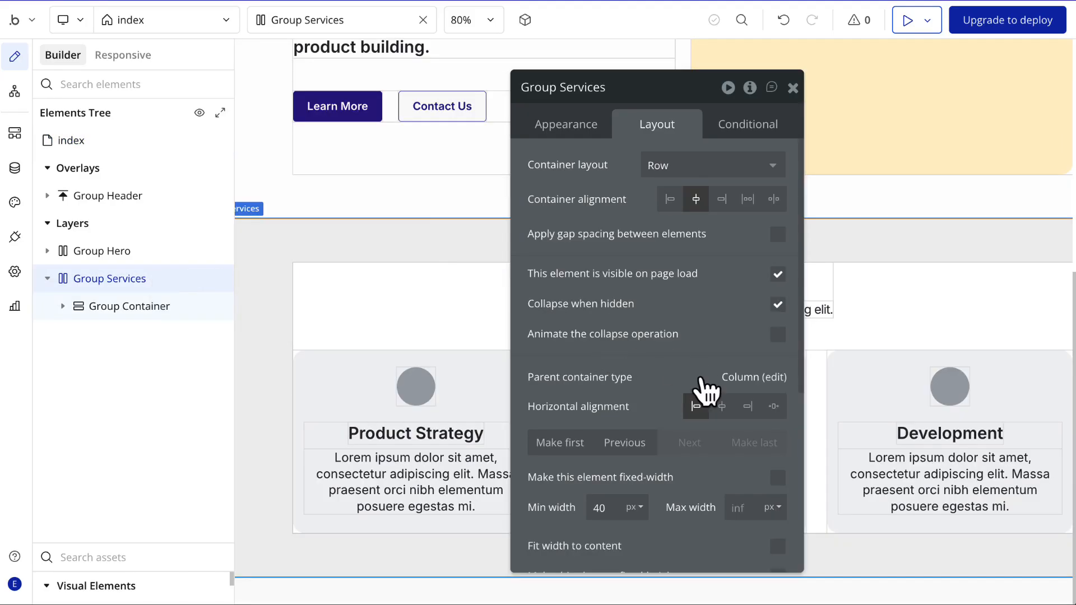
pyautogui.scroll(-5, 703, 391)
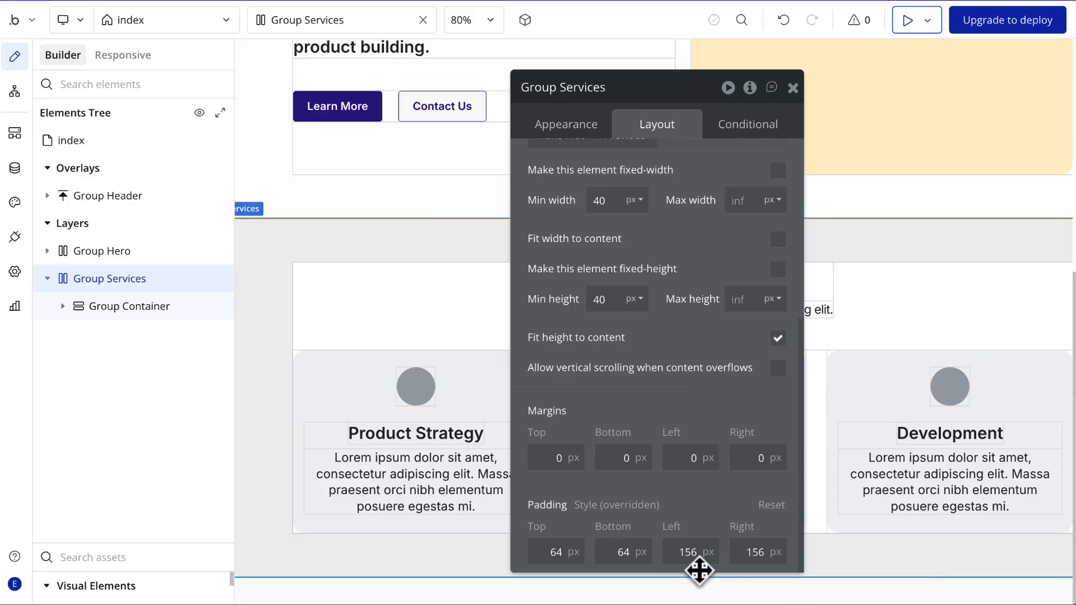
pyautogui.click(161, 307)
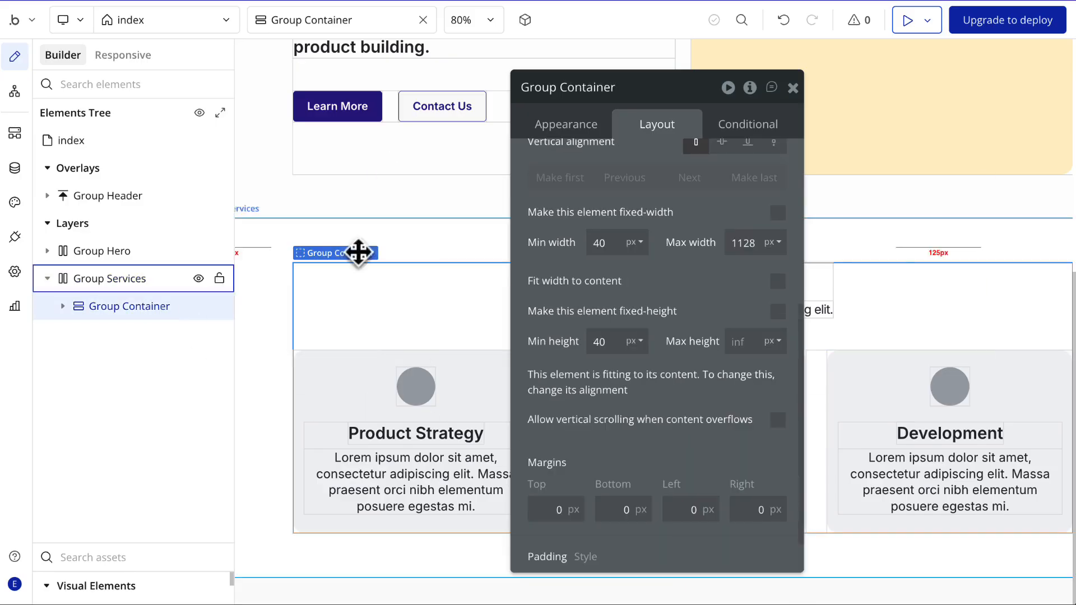
pyautogui.scroll(-1, 668, 347)
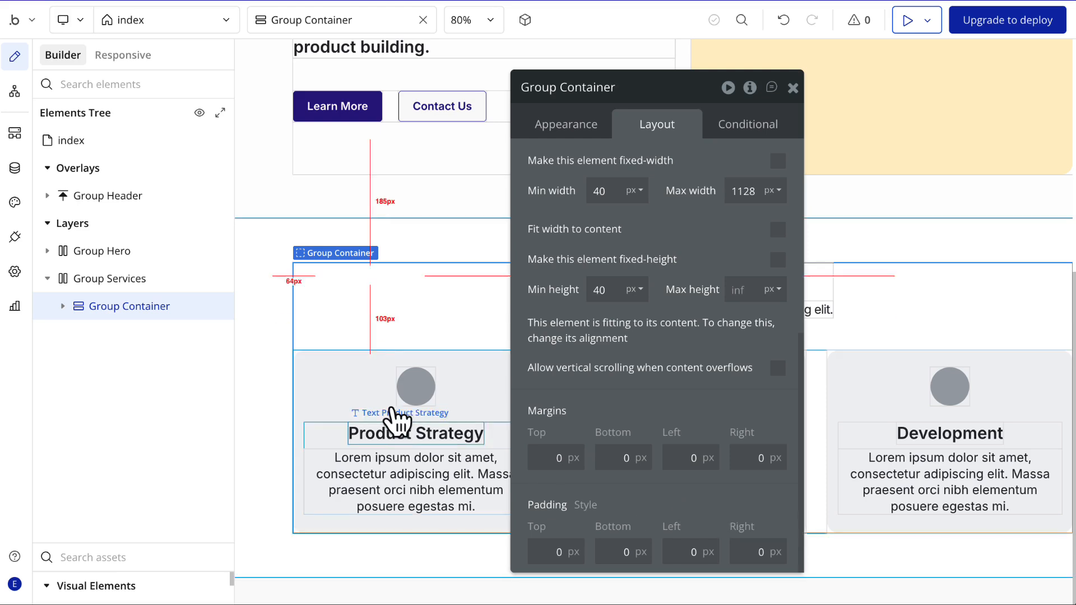
pyautogui.click(273, 313)
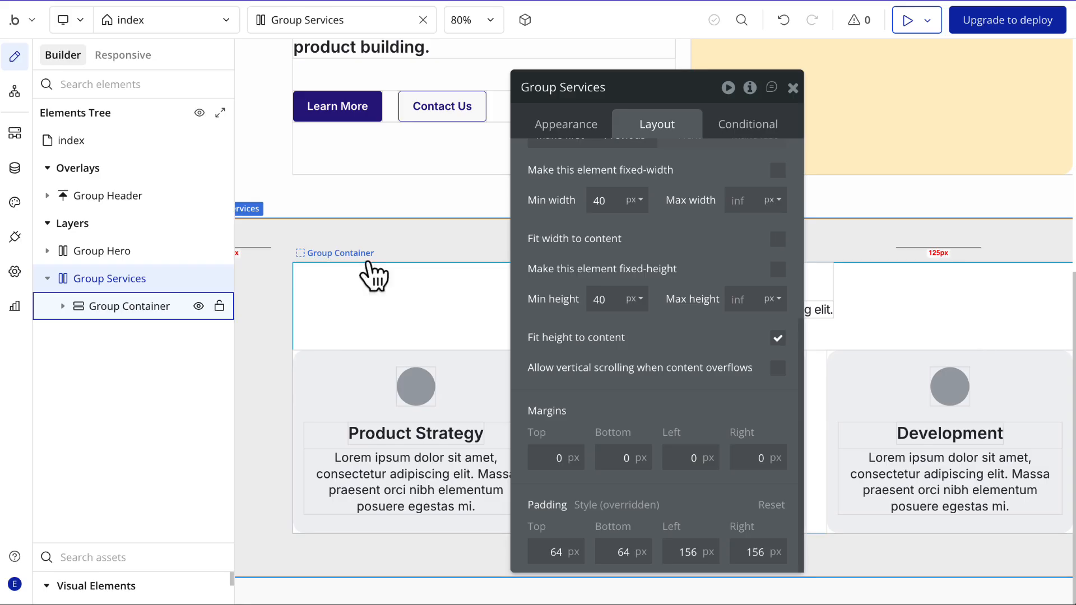
pyautogui.click(794, 88)
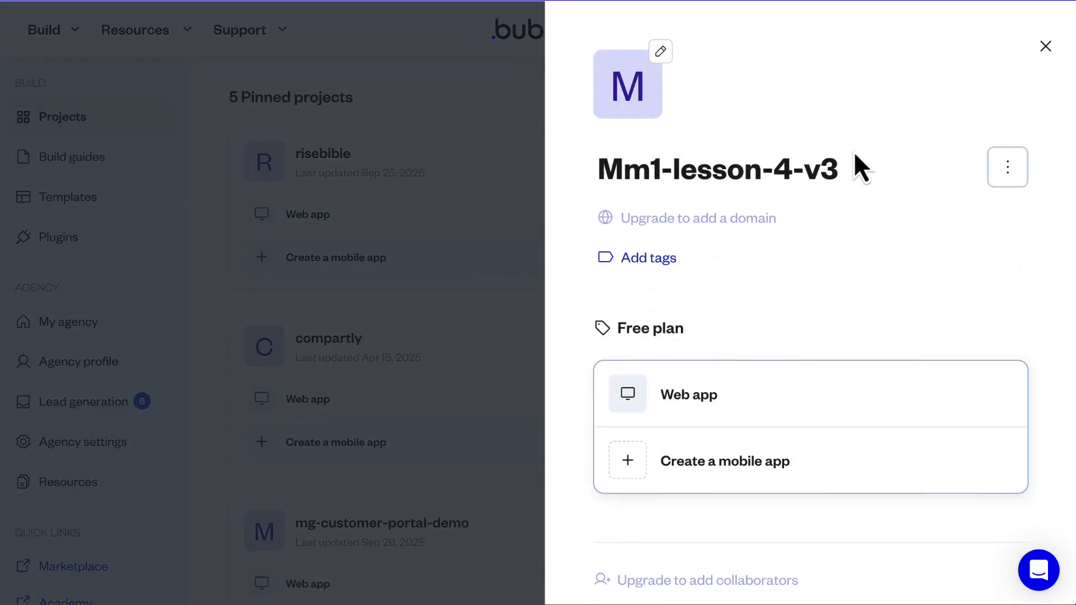
# Duplicate the Mm1-lesson-4-v3 project including its database content, shortening the new name to start with mm2v3 and dropping the word "copy".
pyautogui.click(1007, 167)
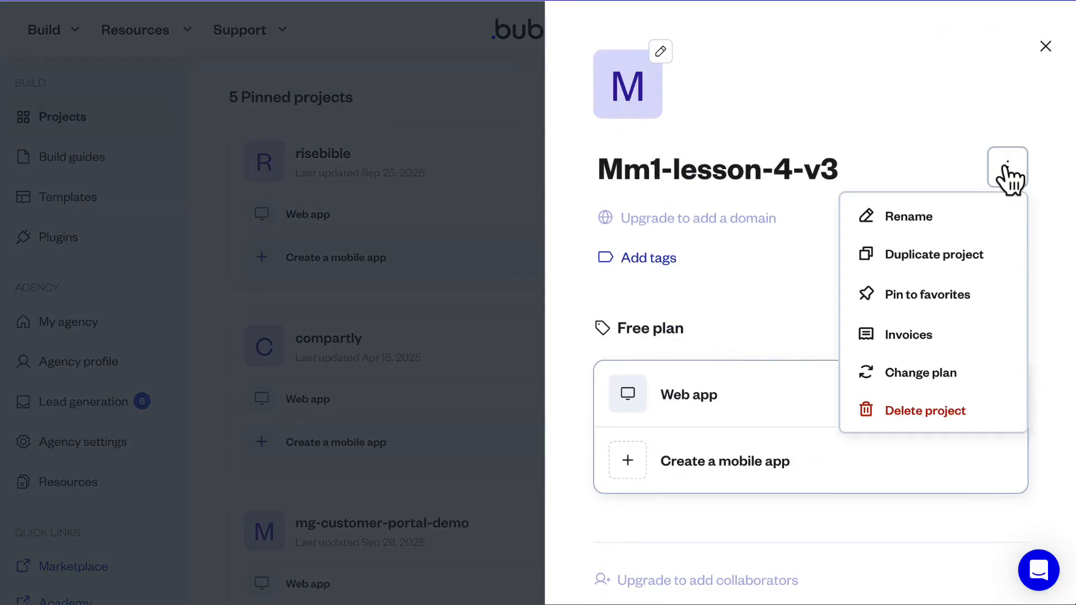
pyautogui.click(923, 258)
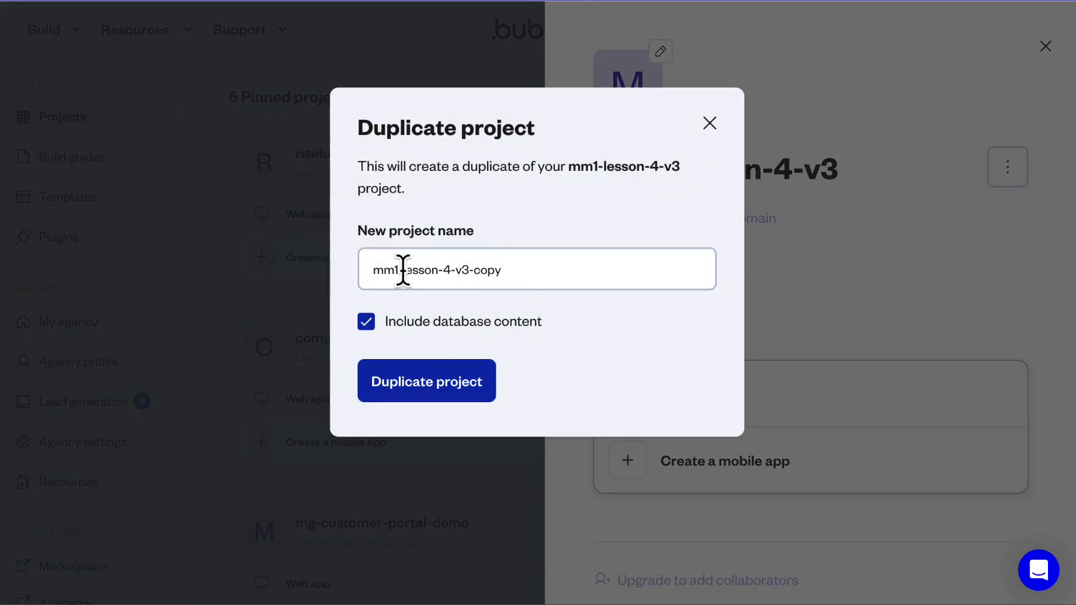
pyautogui.moveTo(456, 269); pyautogui.dragTo(392, 269)
pyautogui.press('BackSpace')
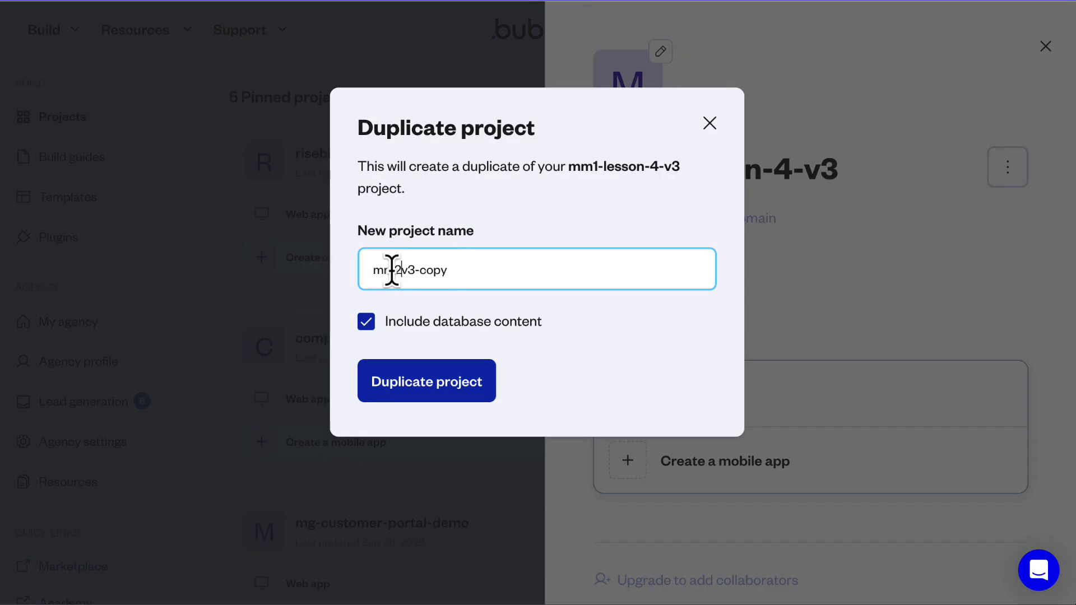
pyautogui.write('2')
pyautogui.moveTo(446, 270); pyautogui.dragTo(425, 270)
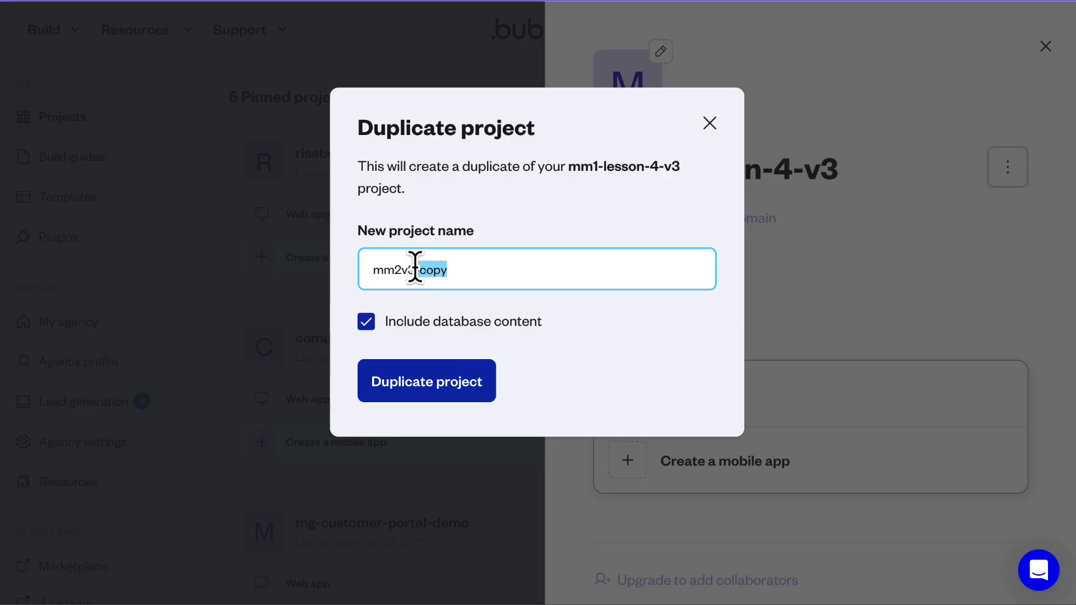
pyautogui.press('BackSpace')
pyautogui.click(428, 395)
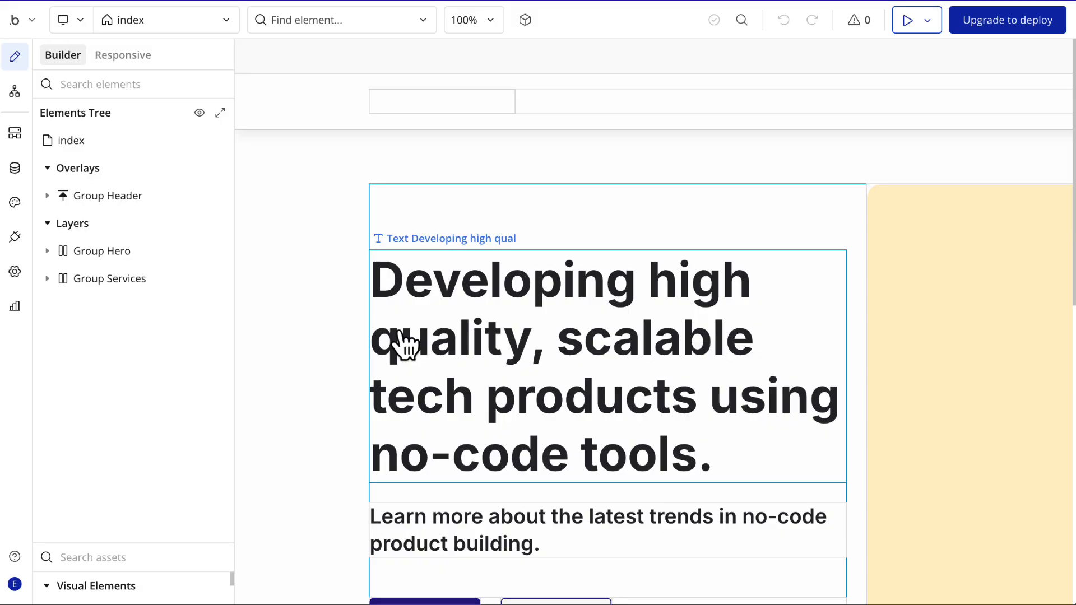
# Copy Group Services and paste the duplicate into the index page.
pyautogui.click(134, 283)
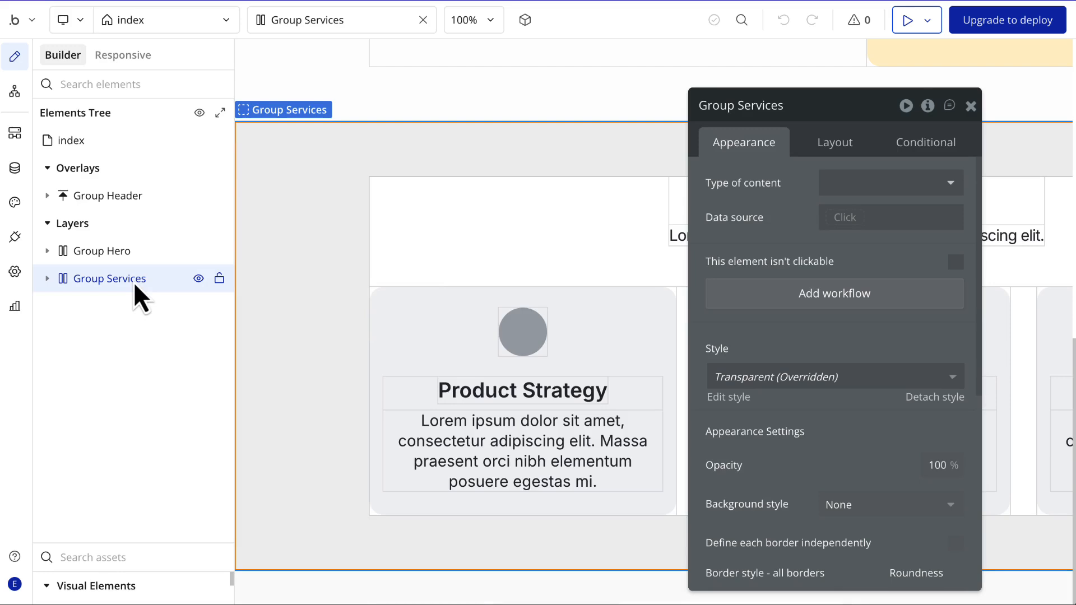
pyautogui.rightClick(133, 281)
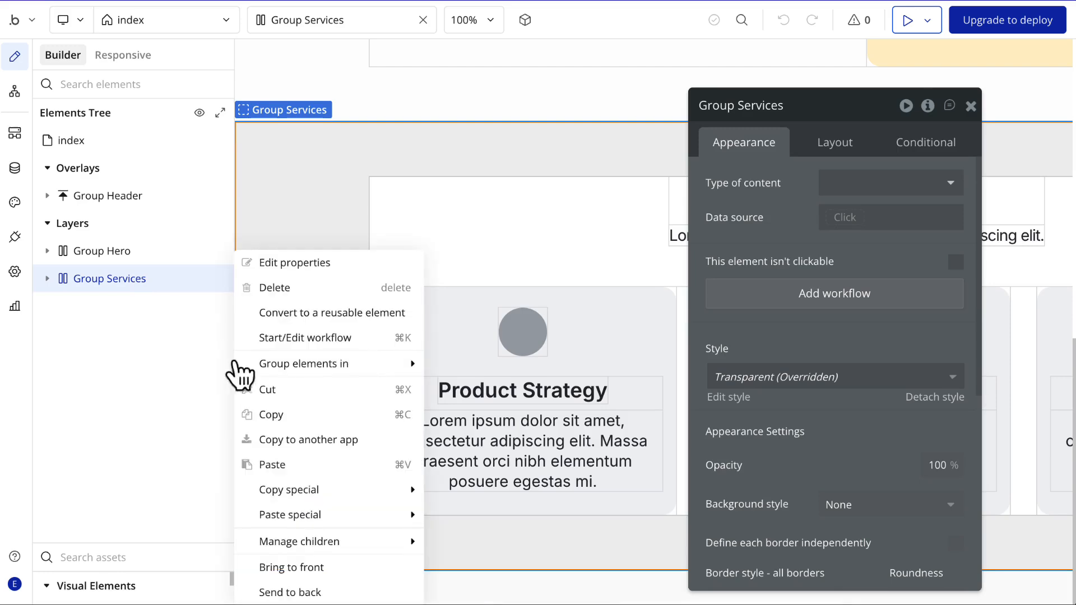
pyautogui.click(275, 416)
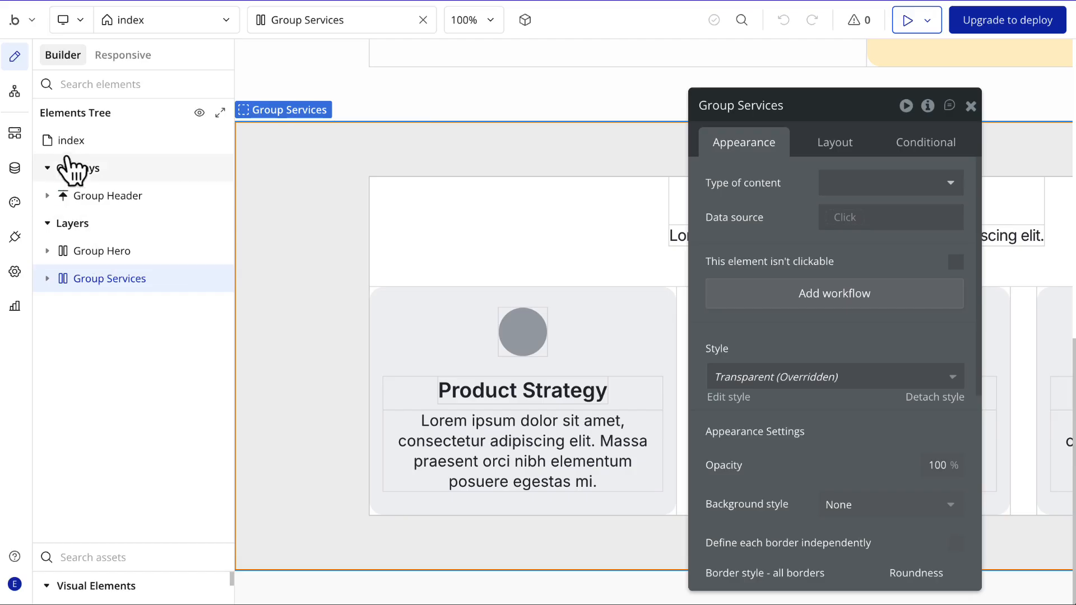
pyautogui.rightClick(86, 141)
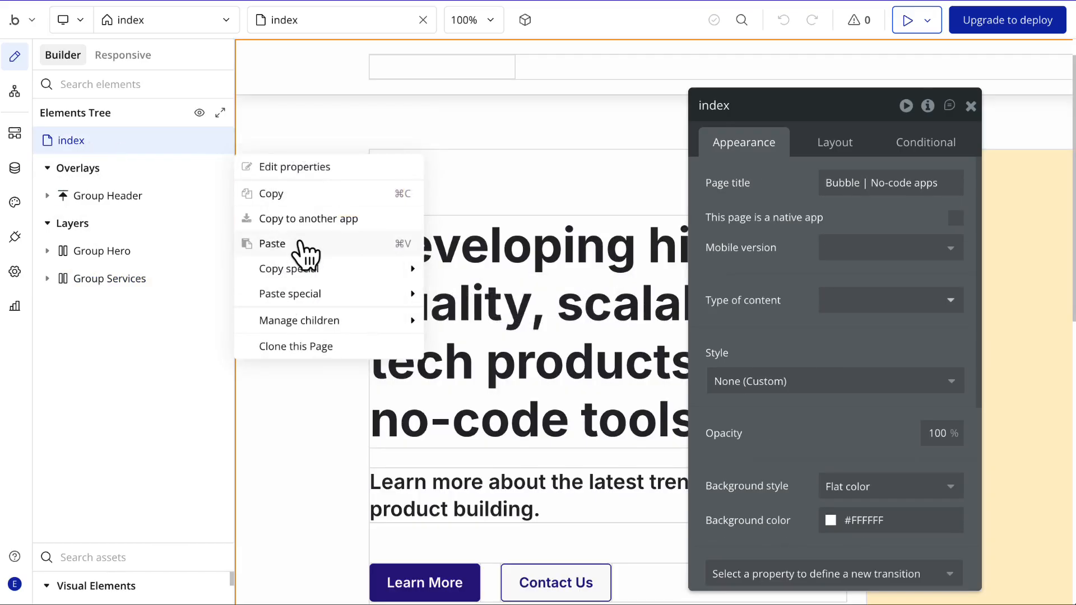
pyautogui.click(300, 243)
# Delete Group Heading and Group Cards Row from the Group Container inside Group Services copy.
pyautogui.click(147, 307)
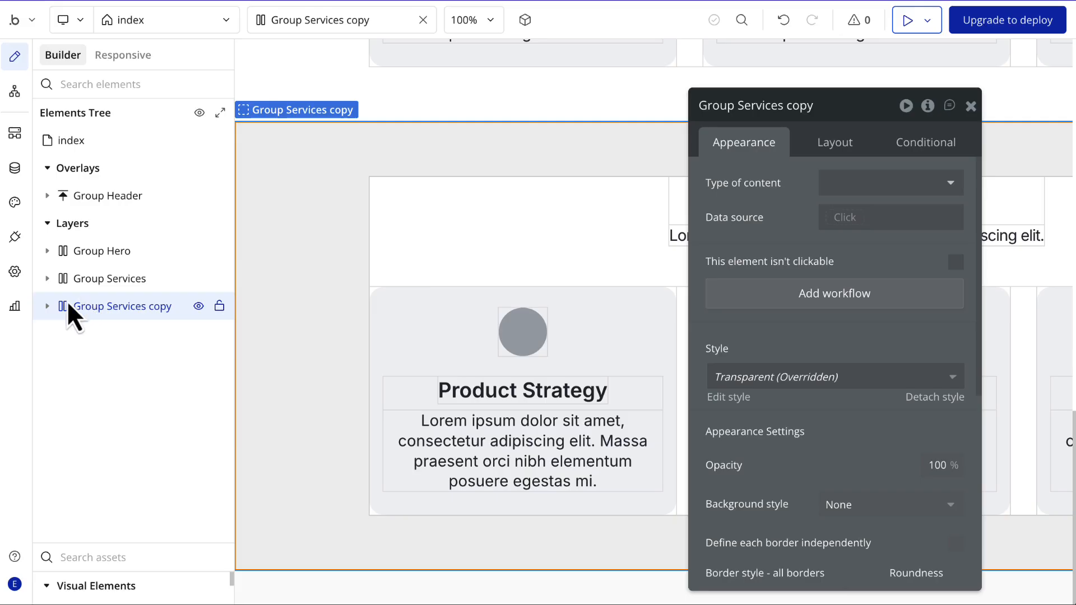
pyautogui.click(48, 307)
pyautogui.click(139, 334)
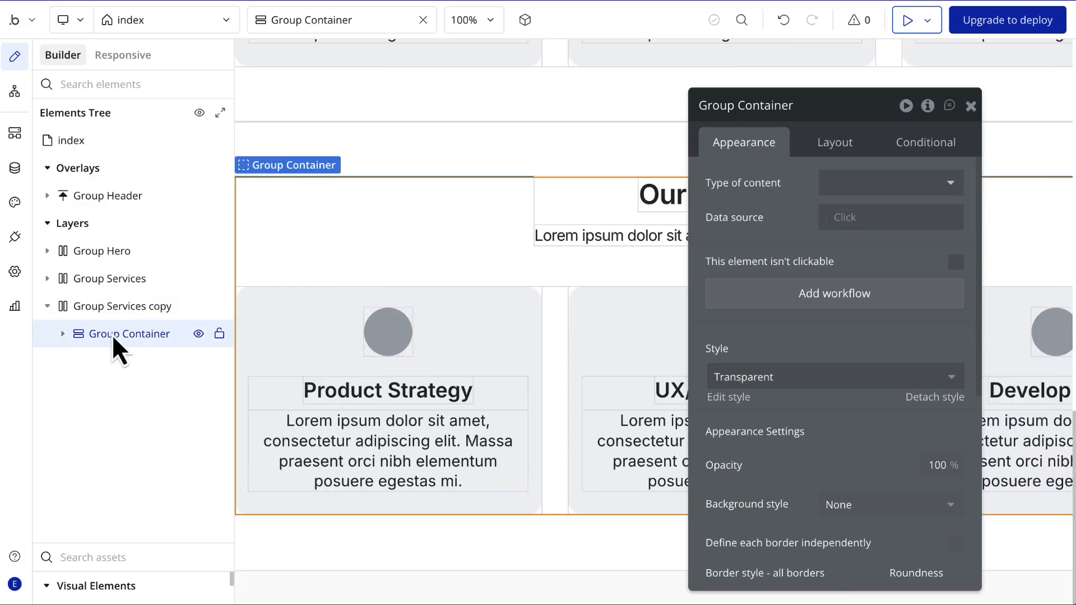
pyautogui.click(63, 334)
pyautogui.click(133, 363)
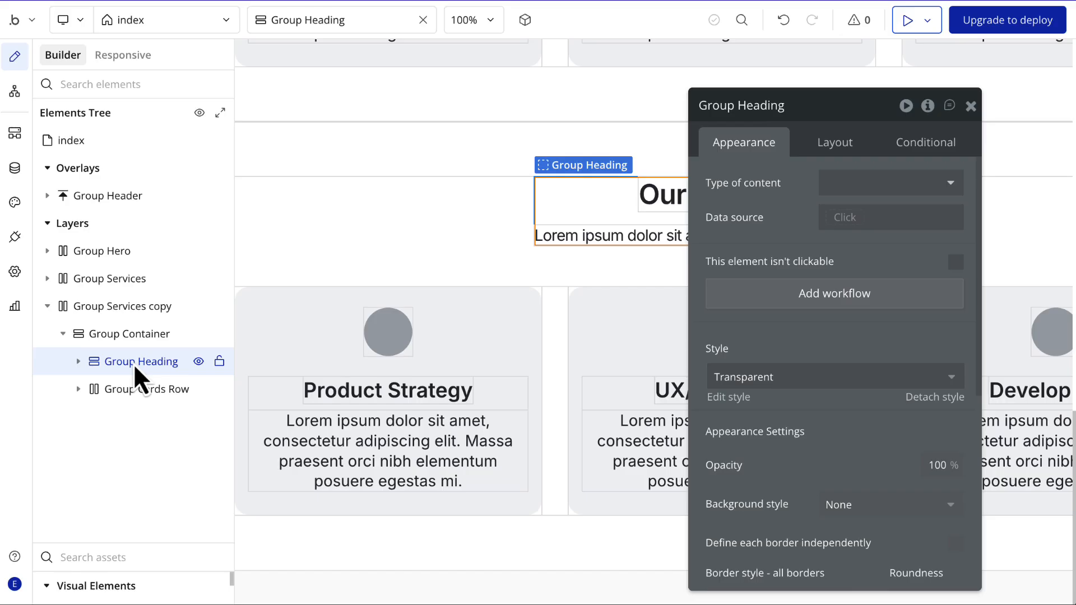
pyautogui.press('Delete')
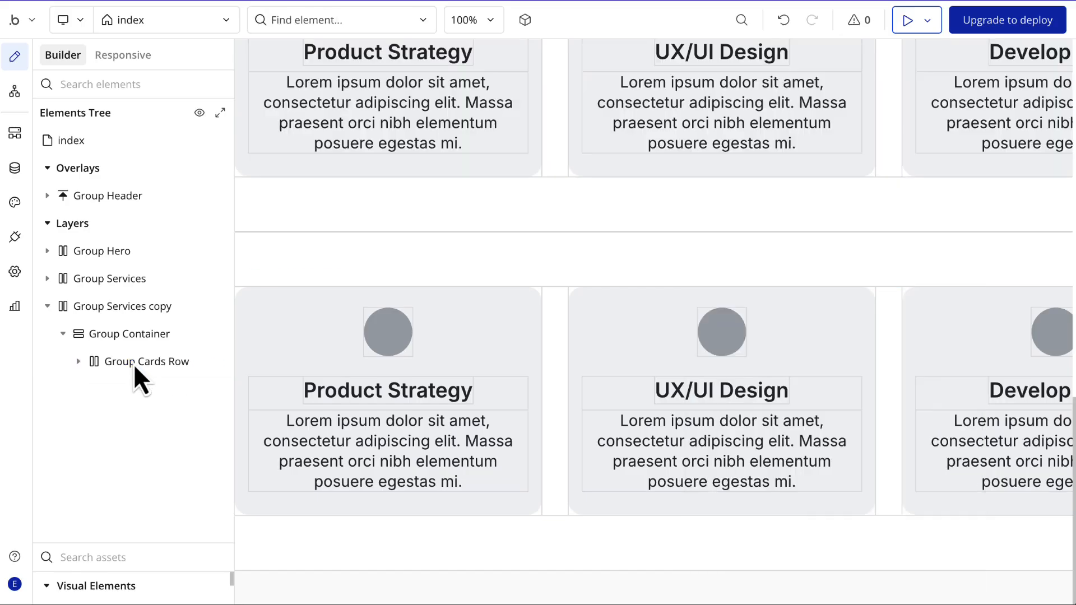
pyautogui.click(134, 361)
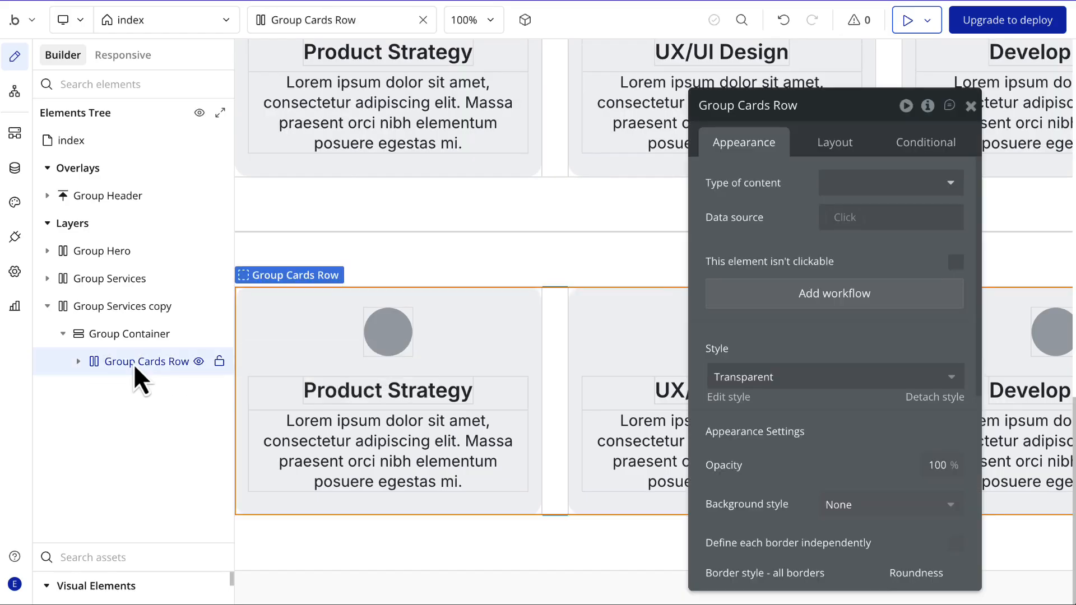
pyautogui.press('Delete')
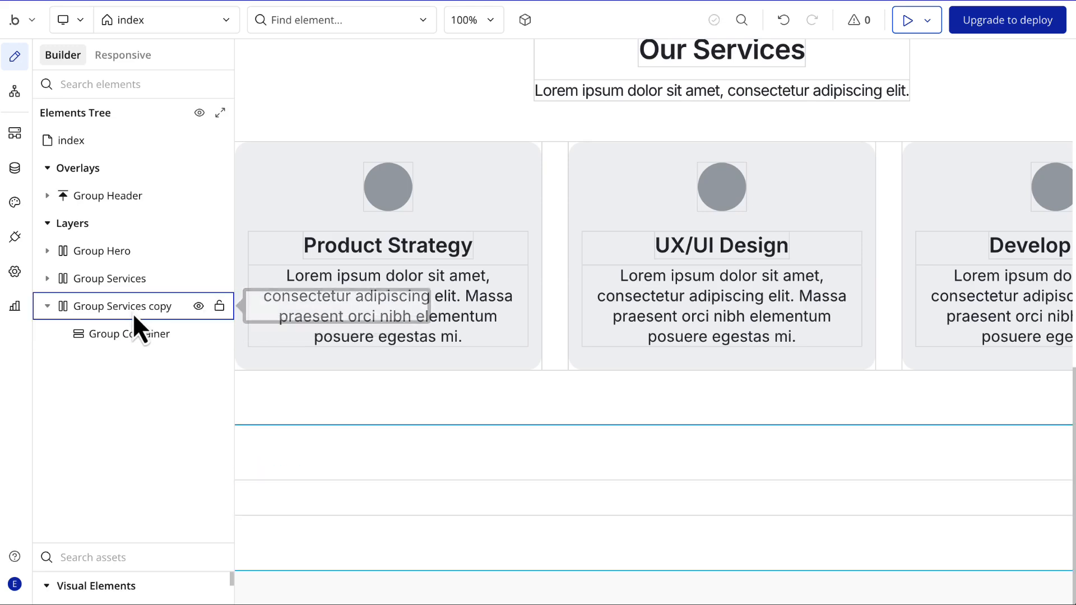
# Set the minimum height of the empty Group Container inside Group Services copy to 200 px.
pyautogui.click(132, 313)
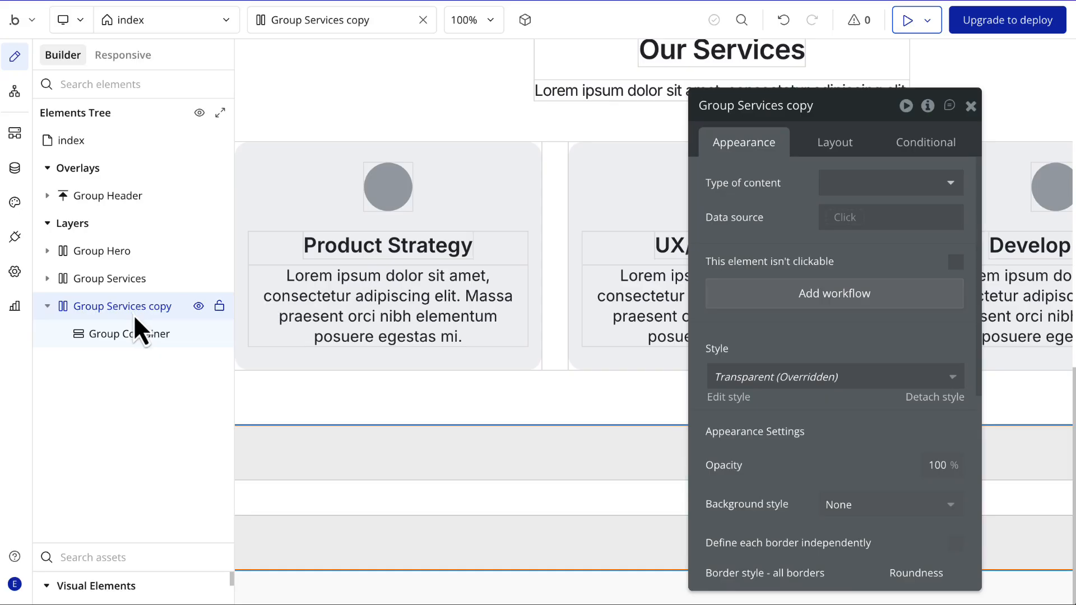
pyautogui.click(304, 509)
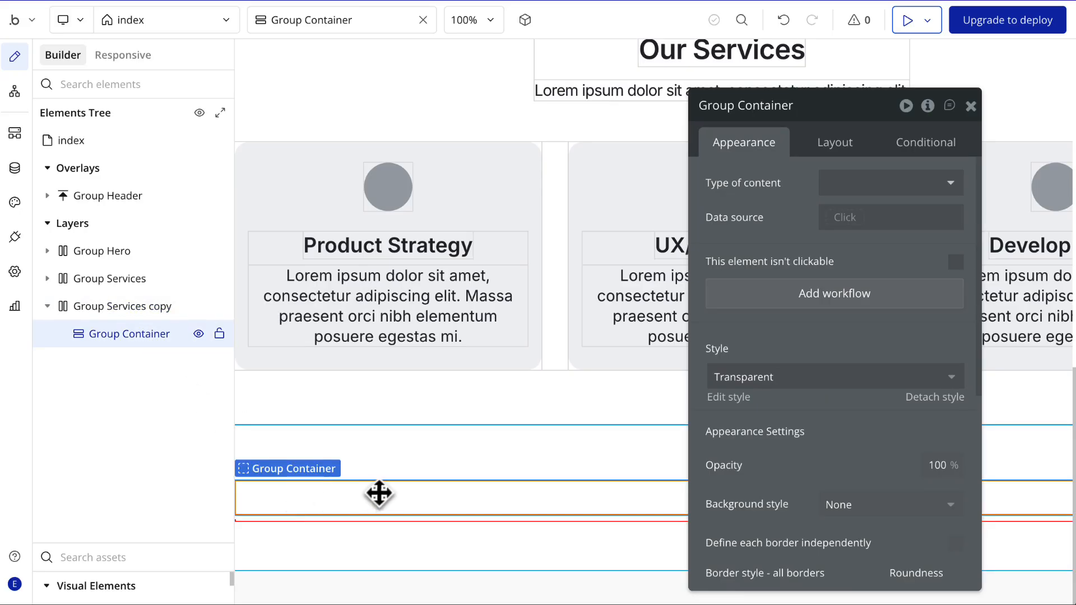
pyautogui.click(835, 145)
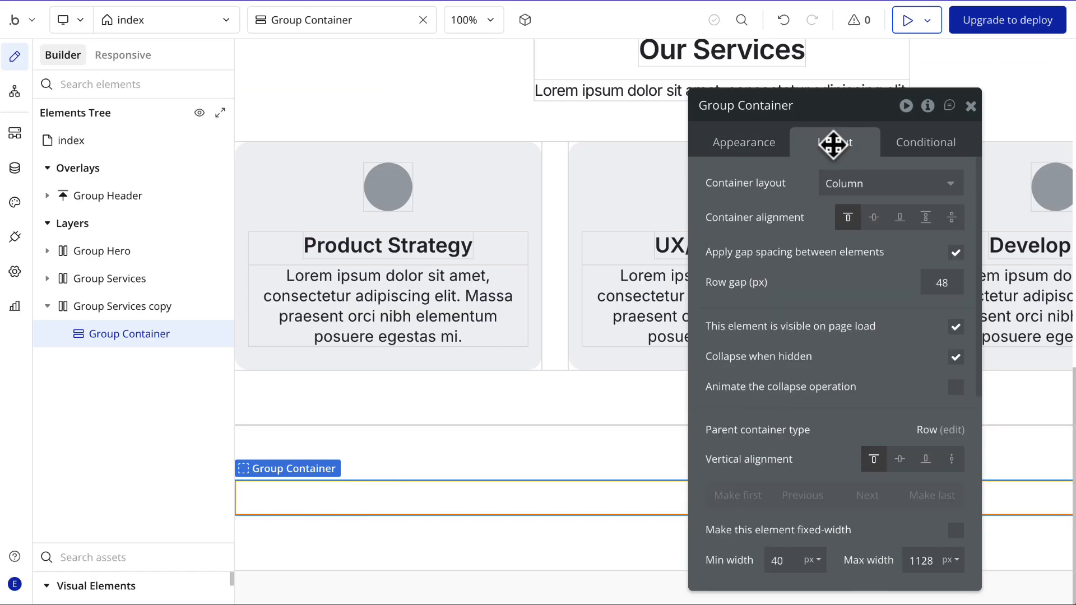
pyautogui.scroll(-5, 804, 521)
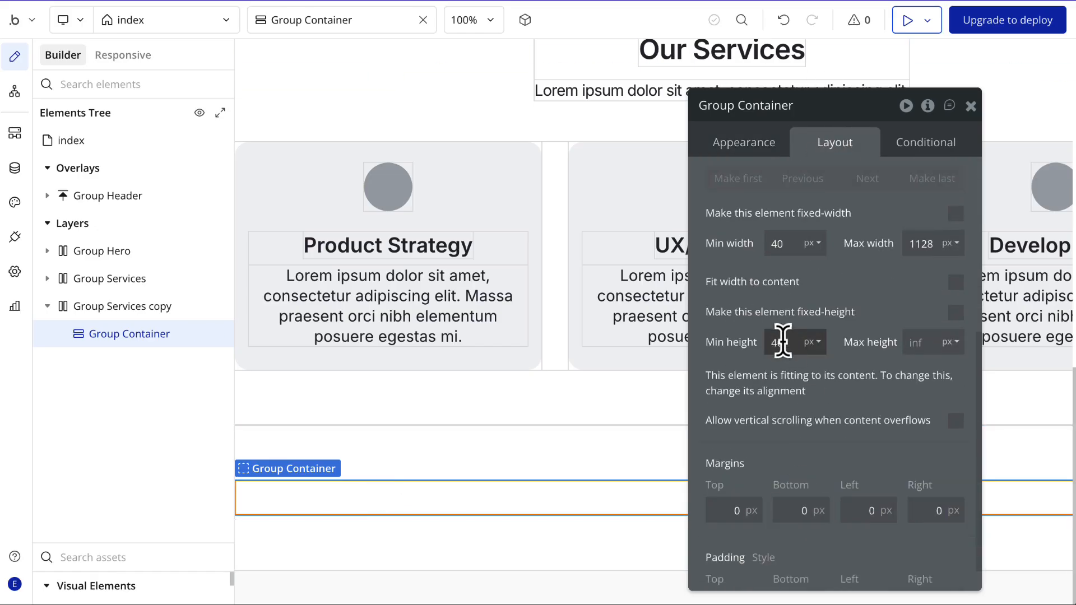
pyautogui.moveTo(785, 341); pyautogui.dragTo(767, 343)
pyautogui.write('200')
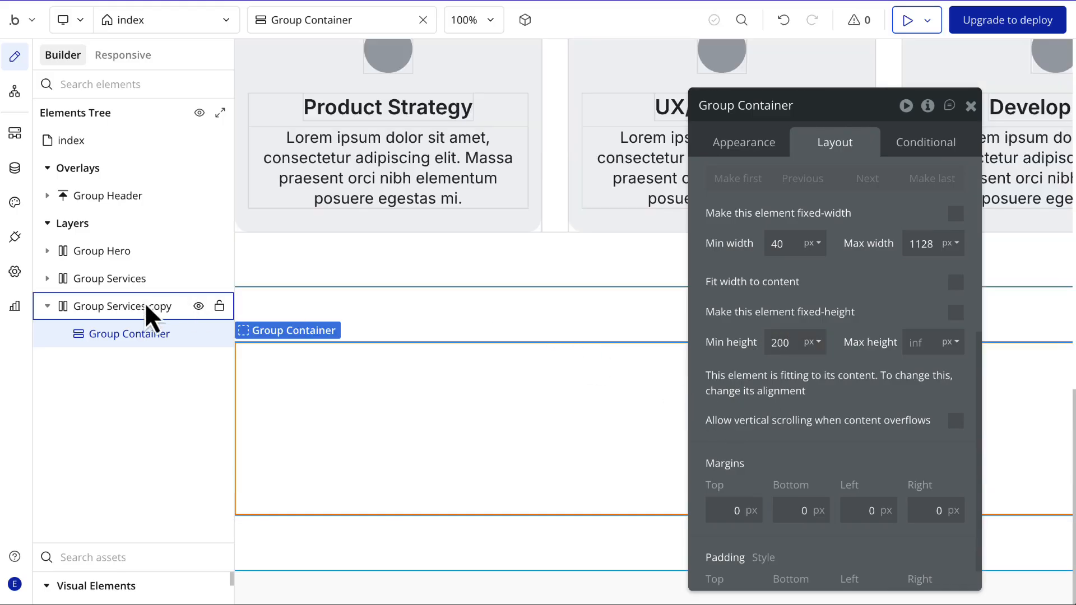
# Copy the emptied Group Services copy and paste it twice into the index page.
pyautogui.click(130, 308)
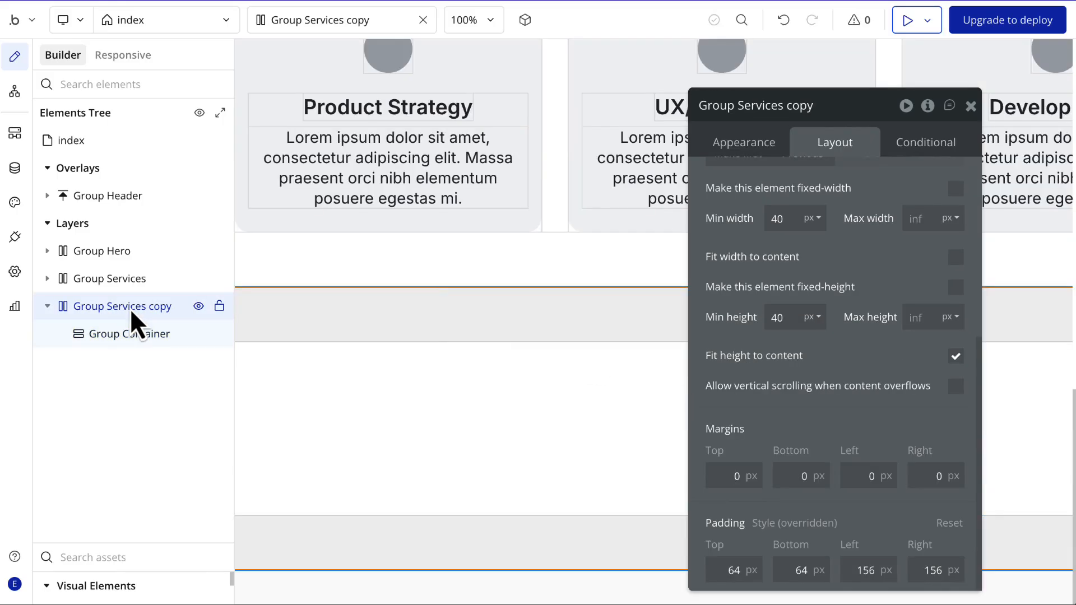
pyautogui.rightClick(130, 308)
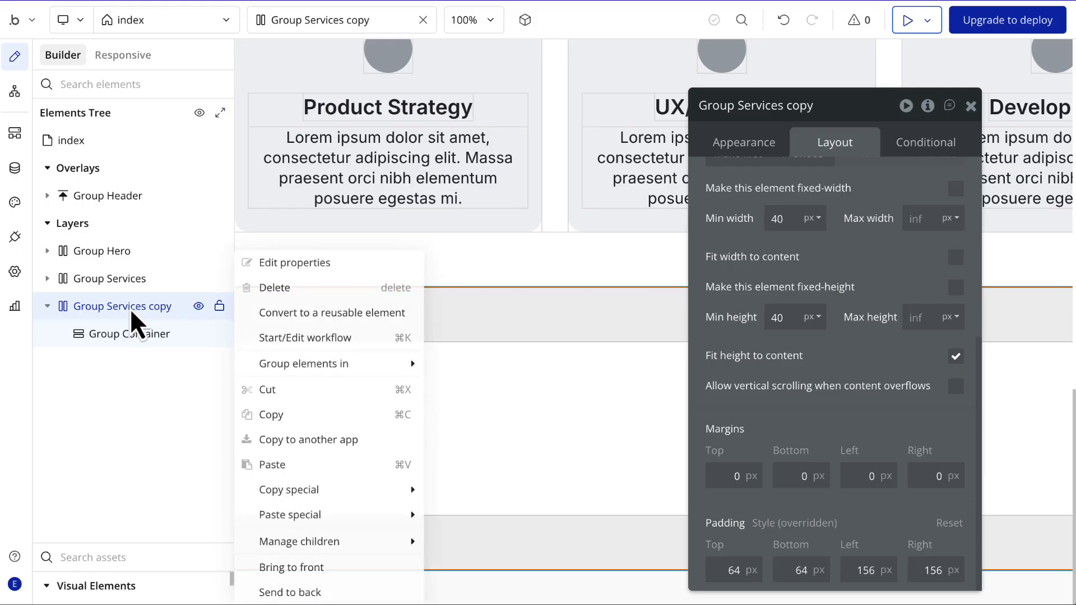
pyautogui.click(267, 414)
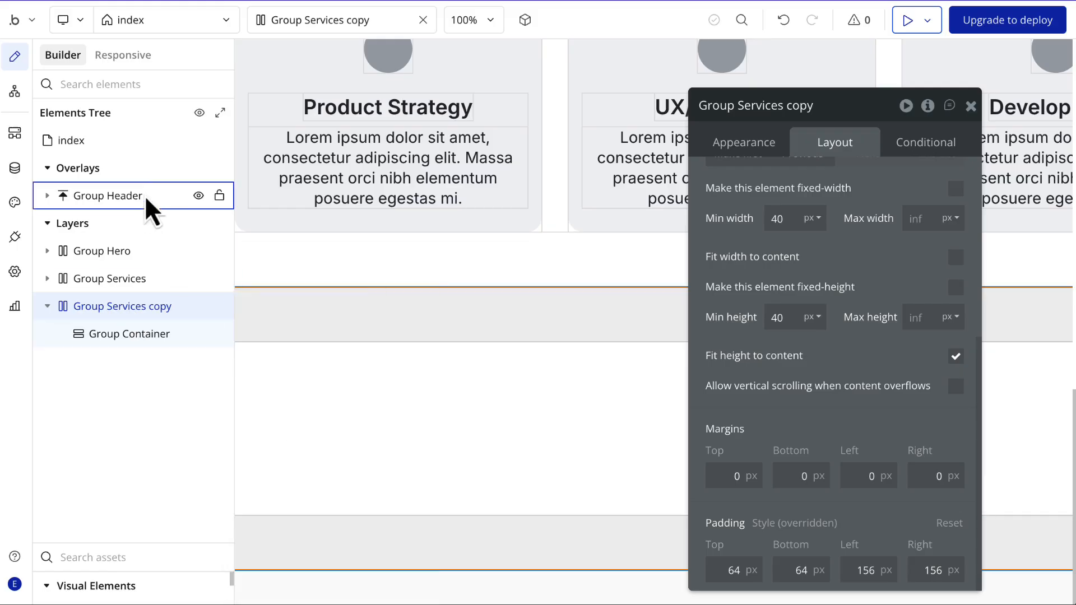
pyautogui.rightClick(135, 147)
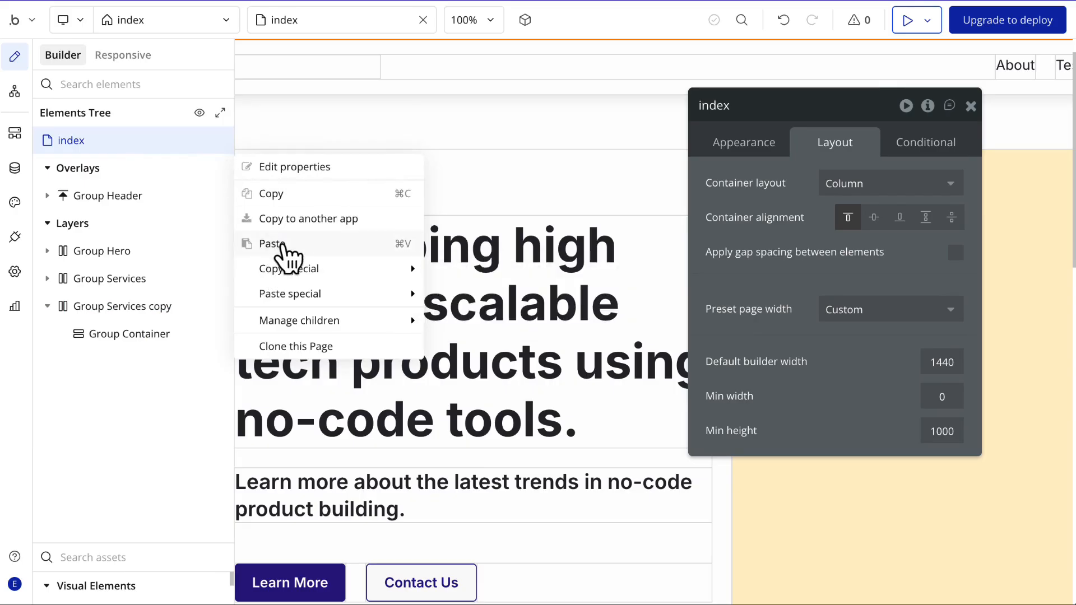
pyautogui.click(279, 247)
pyautogui.rightClick(155, 144)
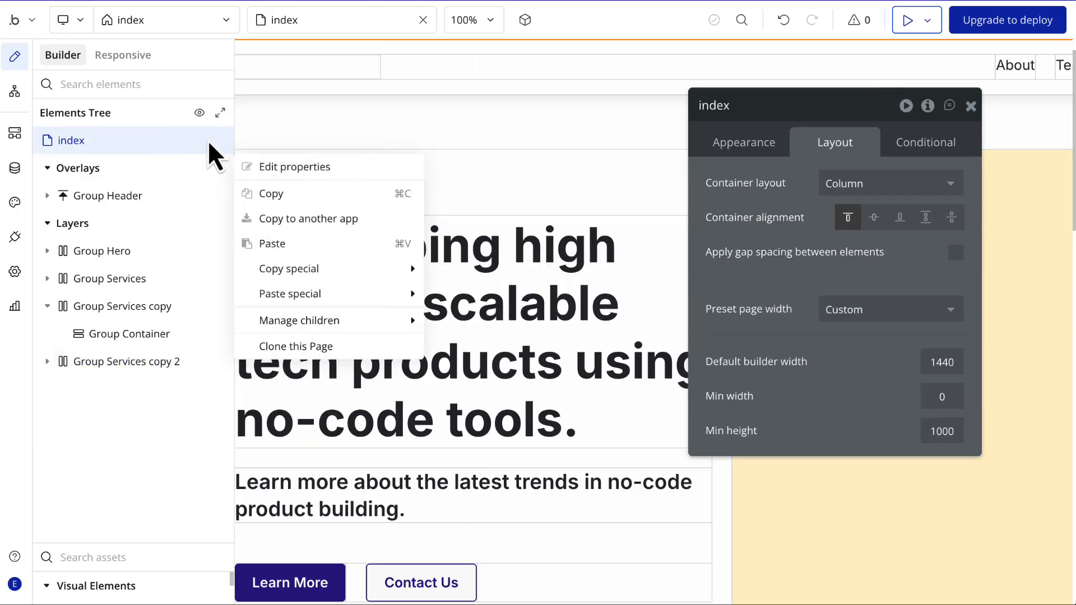
pyautogui.click(273, 245)
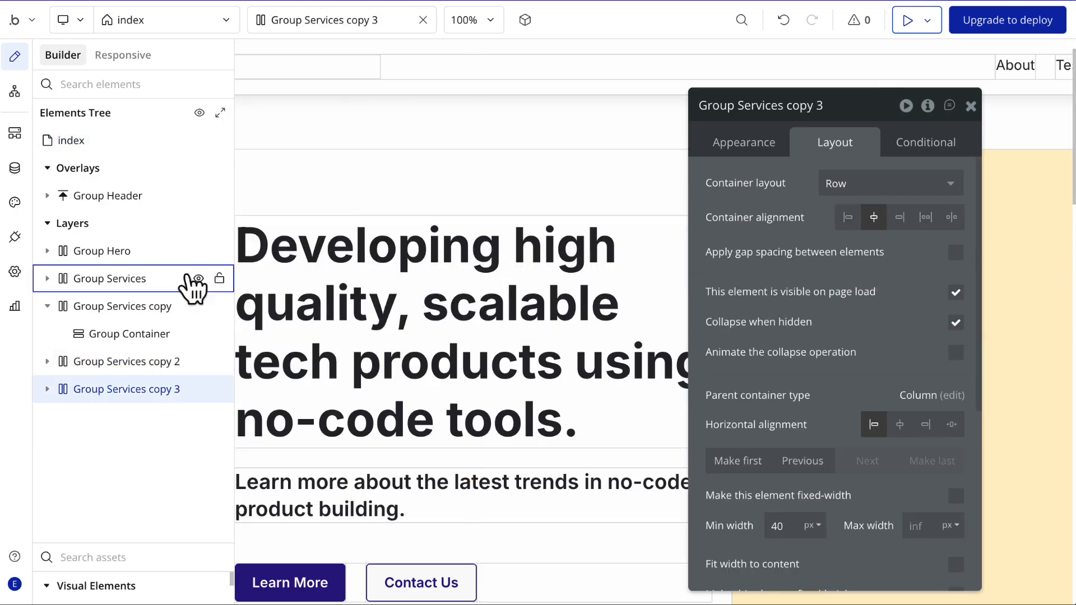
# Rename Group Services copy as Group Testimonials.
pyautogui.click(157, 308)
pyautogui.click(818, 107)
pyautogui.moveTo(817, 105); pyautogui.dragTo(738, 107)
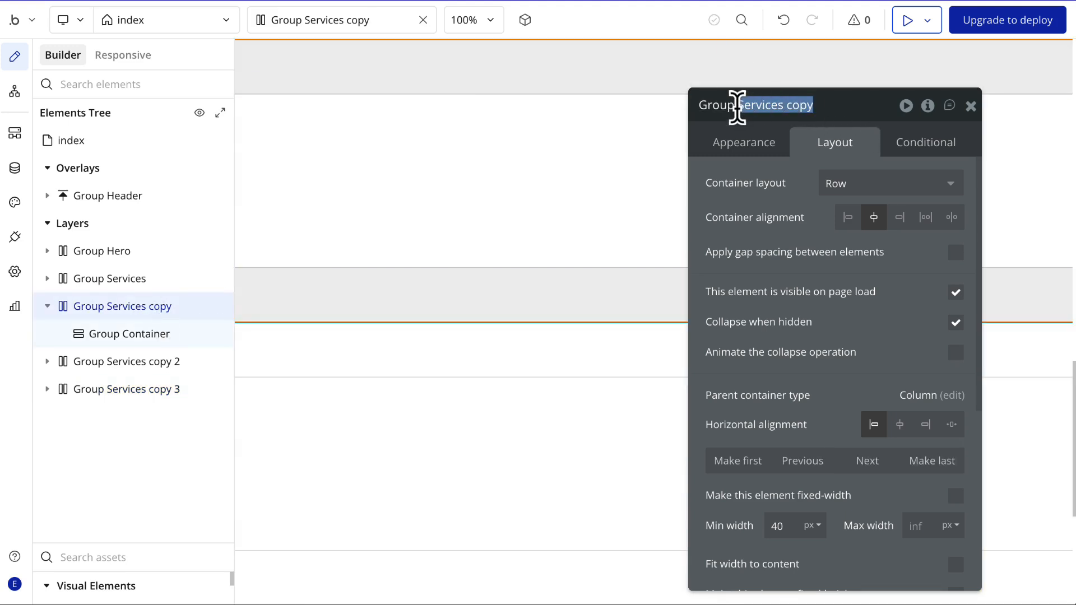
pyautogui.write('Testimonials')
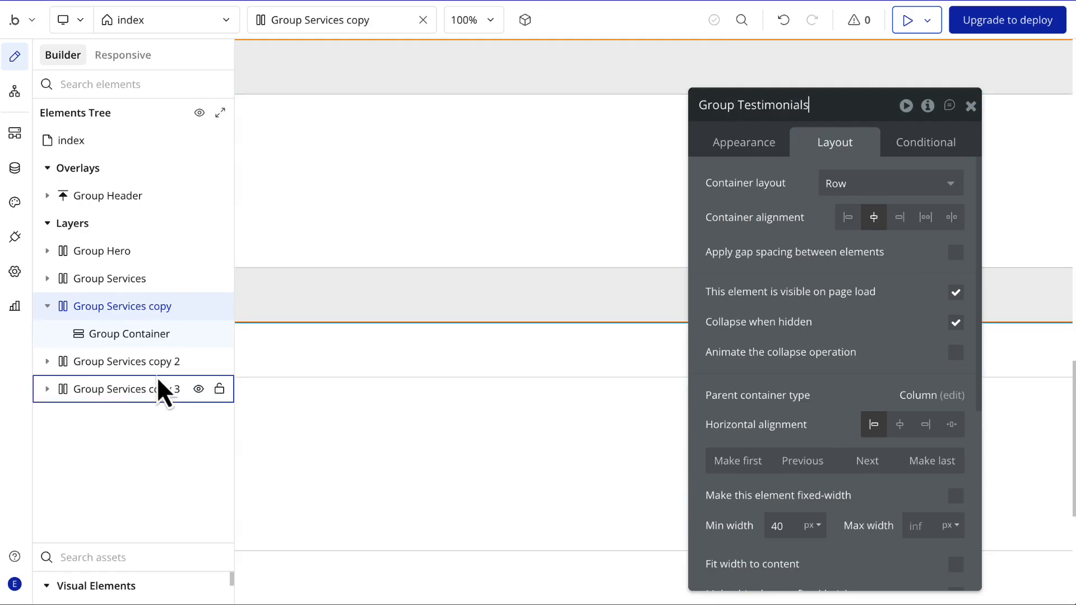
# Rename Group Services copy 2 as Group Contact Us.
pyautogui.click(140, 361)
pyautogui.click(824, 106)
pyautogui.moveTo(823, 106); pyautogui.dragTo(740, 105)
pyautogui.press('BackSpace')
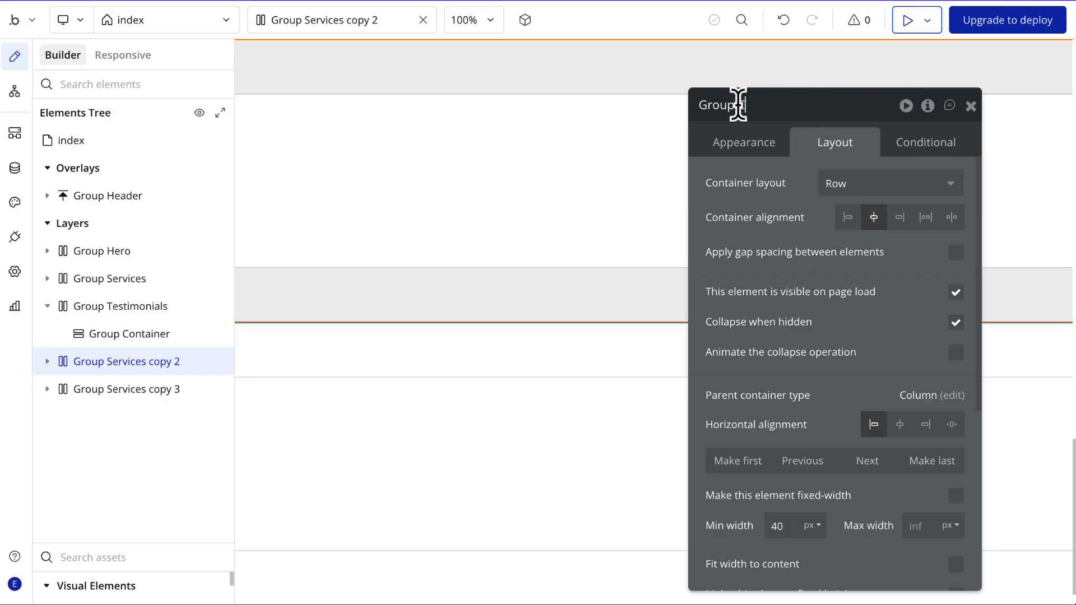
pyautogui.write('Contact Us')
# Rename Group Services copy 3 as Group Footer and close its property editor.
pyautogui.click(148, 389)
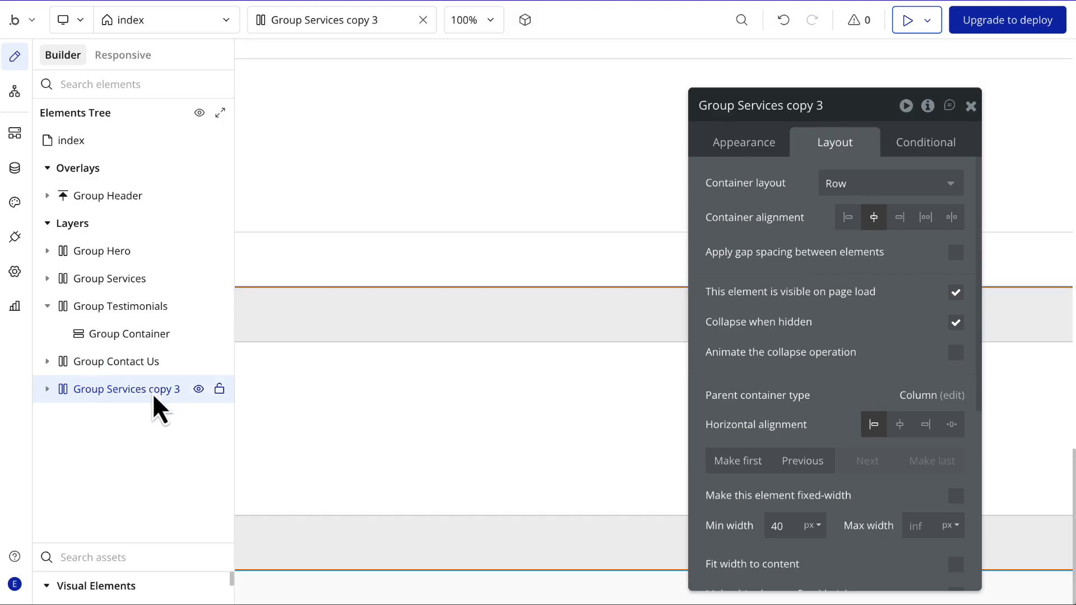
pyautogui.click(824, 106)
pyautogui.moveTo(824, 105); pyautogui.dragTo(737, 106)
pyautogui.write('Foot')
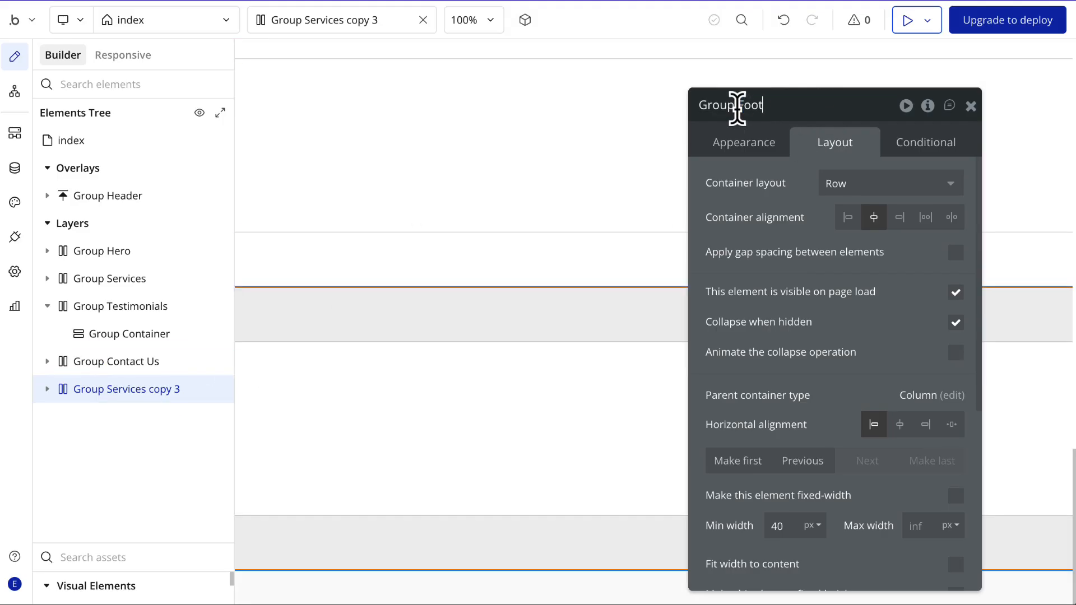
pyautogui.write('er')
pyautogui.click(769, 141)
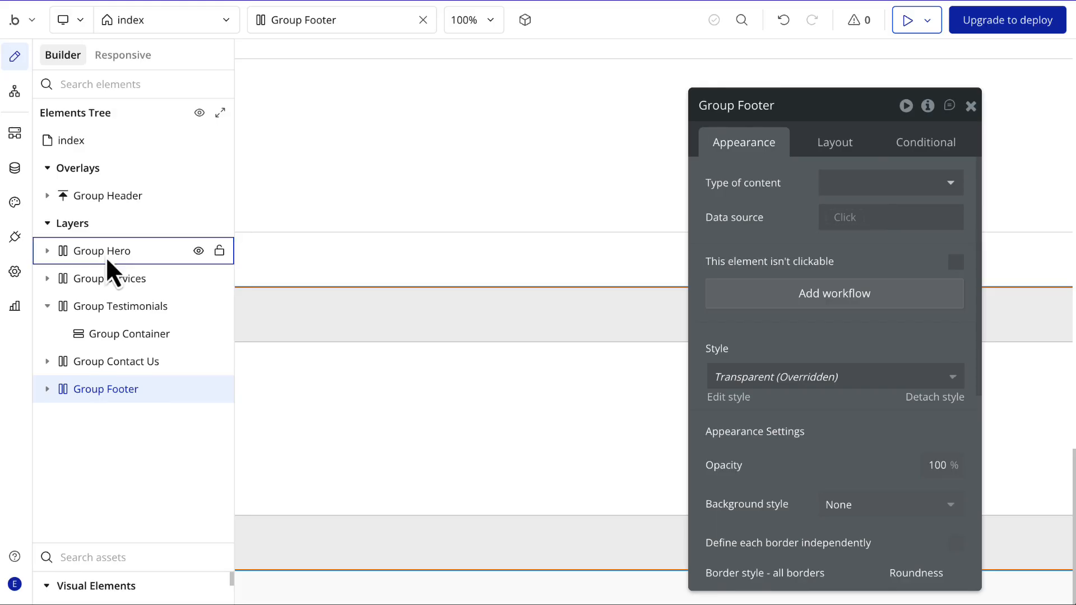
pyautogui.click(971, 105)
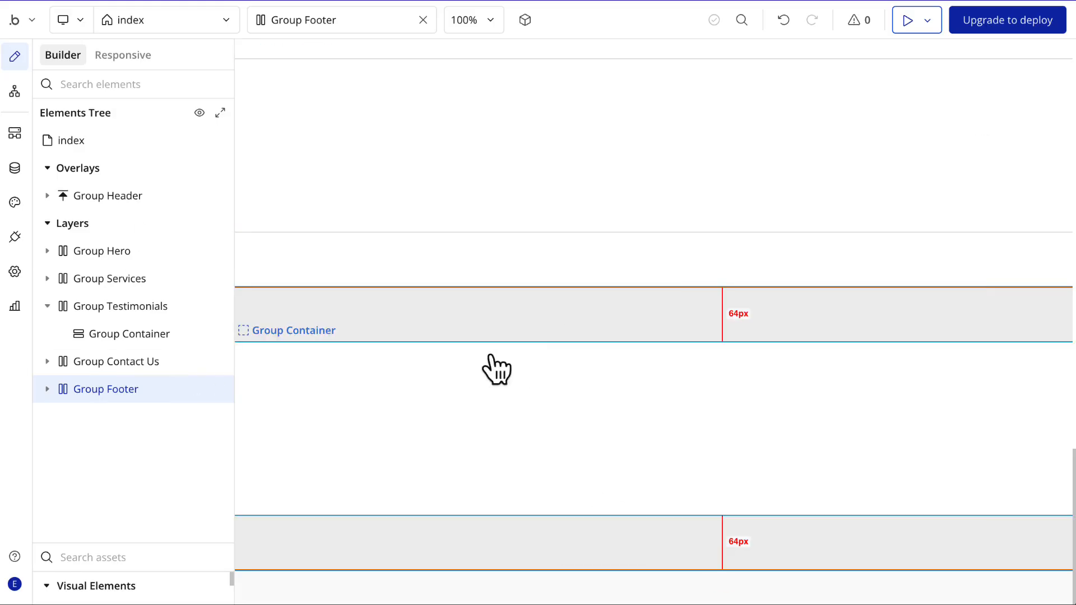
# Examine the new empty sections on the page and the layout, margin and padding settings of Group Testimonials.
pyautogui.click(57, 307)
pyautogui.click(47, 306)
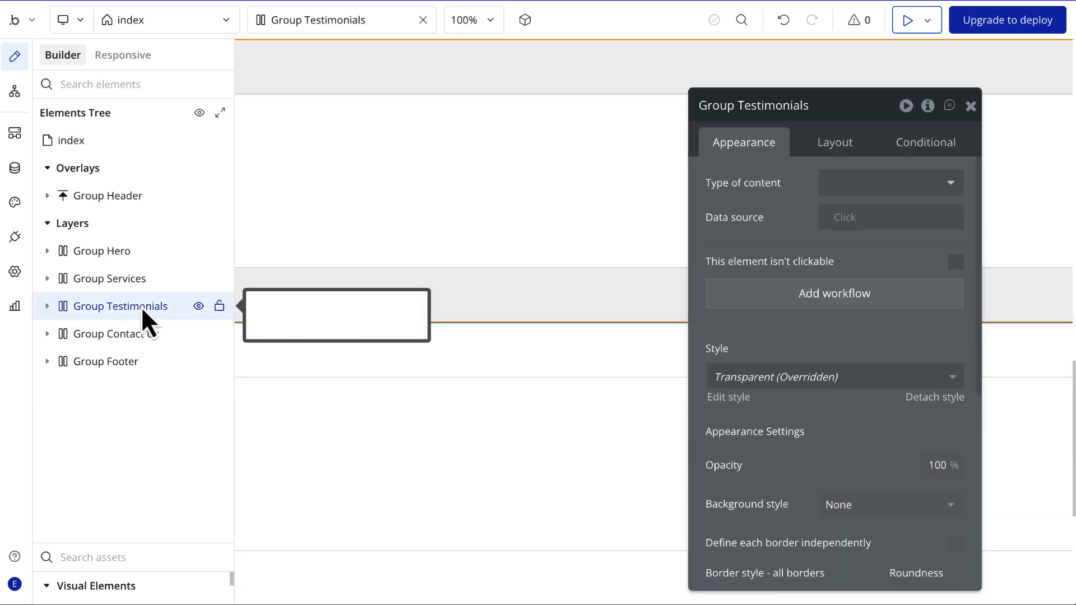
pyautogui.scroll(10, 435, 185)
pyautogui.scroll(-10, 435, 185)
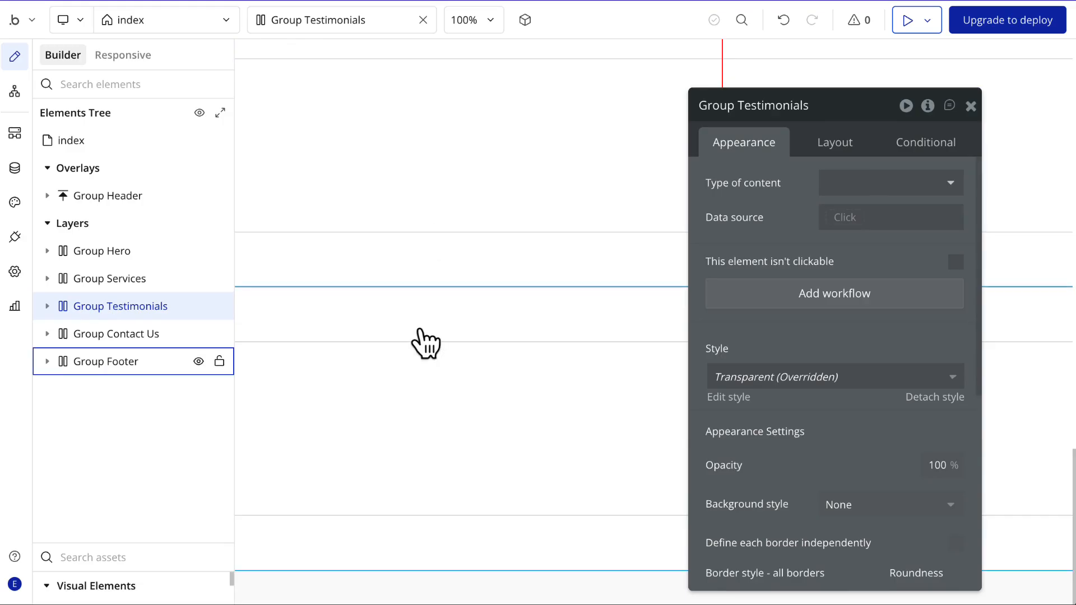
pyautogui.scroll(-3, 435, 261)
pyautogui.scroll(1, 435, 260)
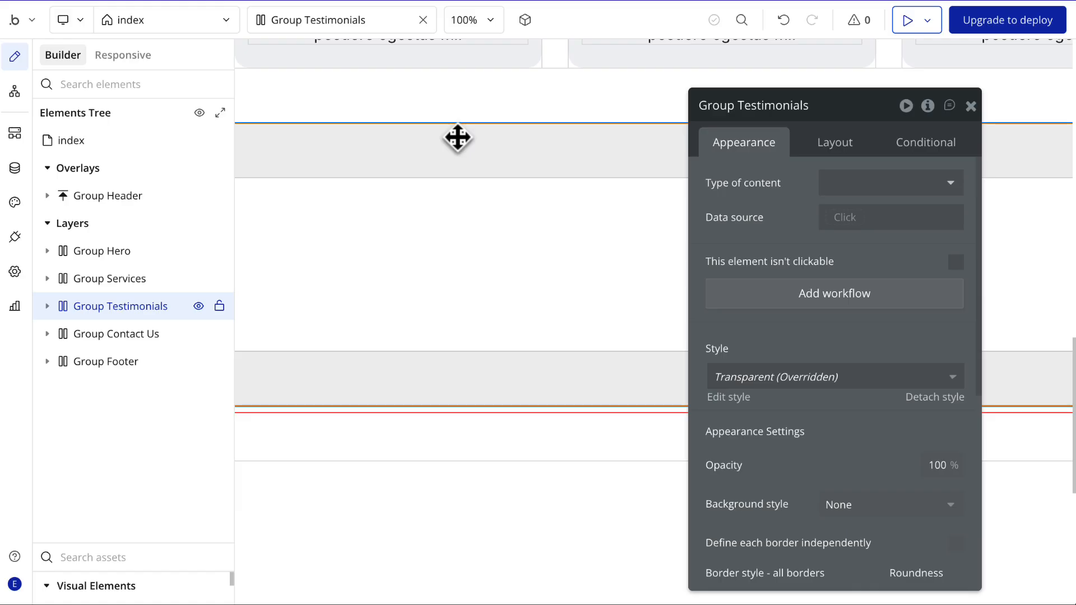
pyautogui.click(855, 146)
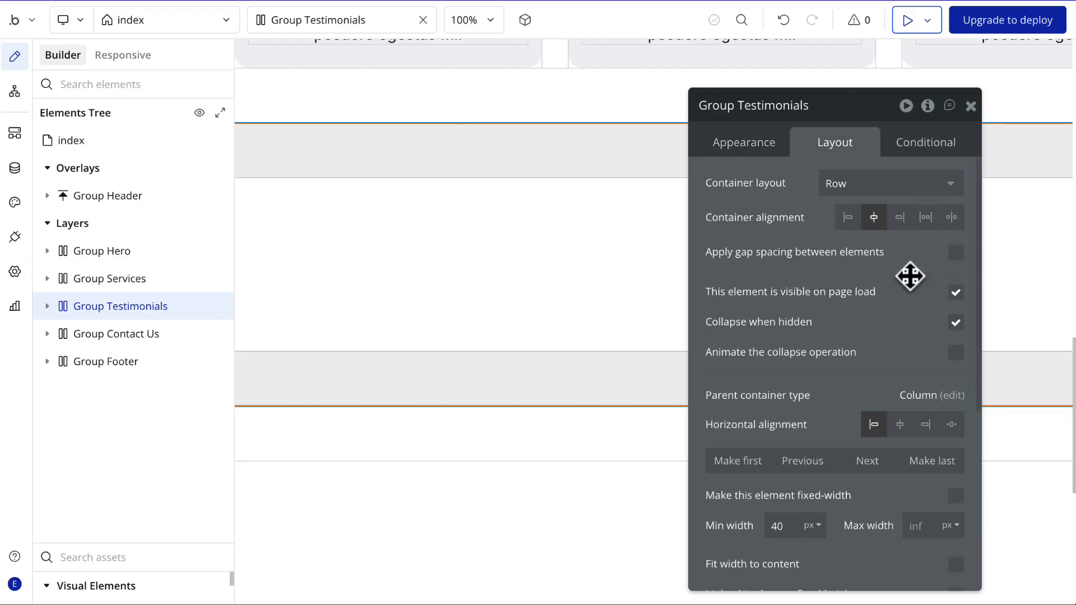
pyautogui.scroll(-5, 910, 277)
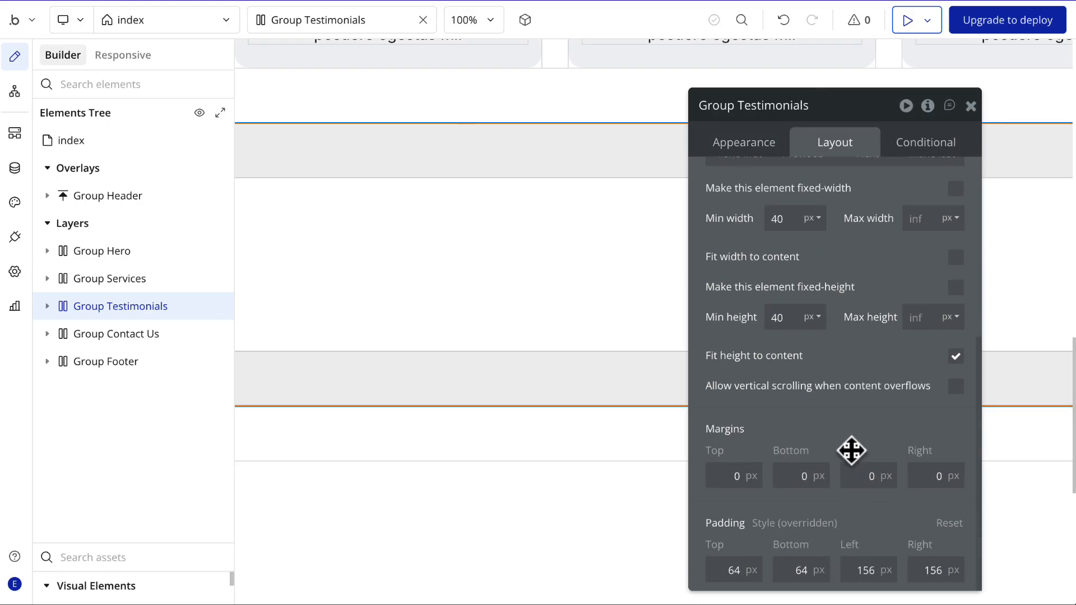
# Examine the width limits, height, margins and row gap of the Group Container inside Group Testimonials.
pyautogui.click(47, 306)
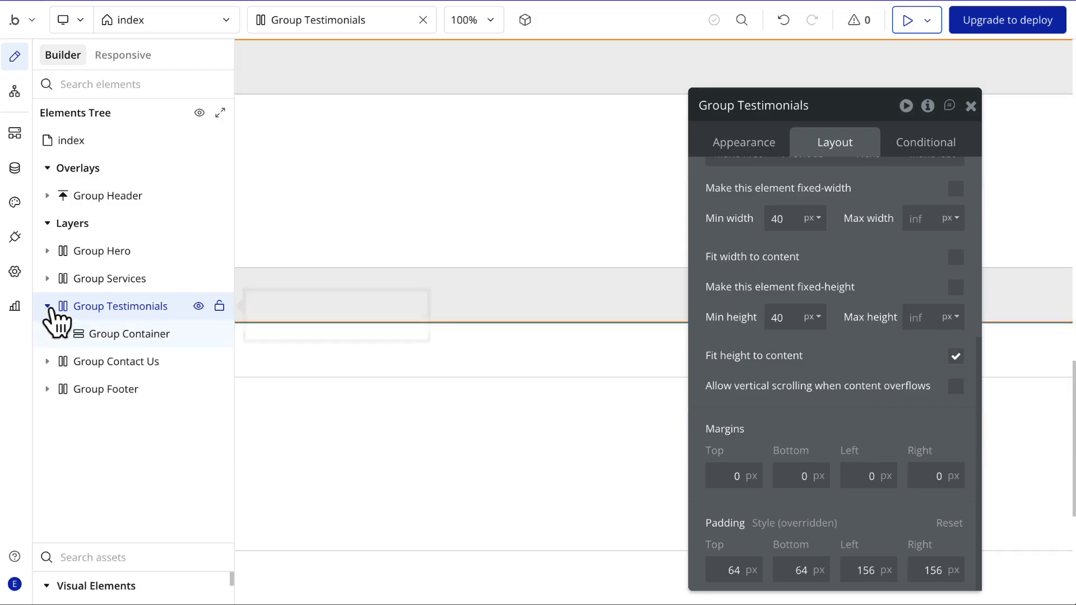
pyautogui.click(107, 337)
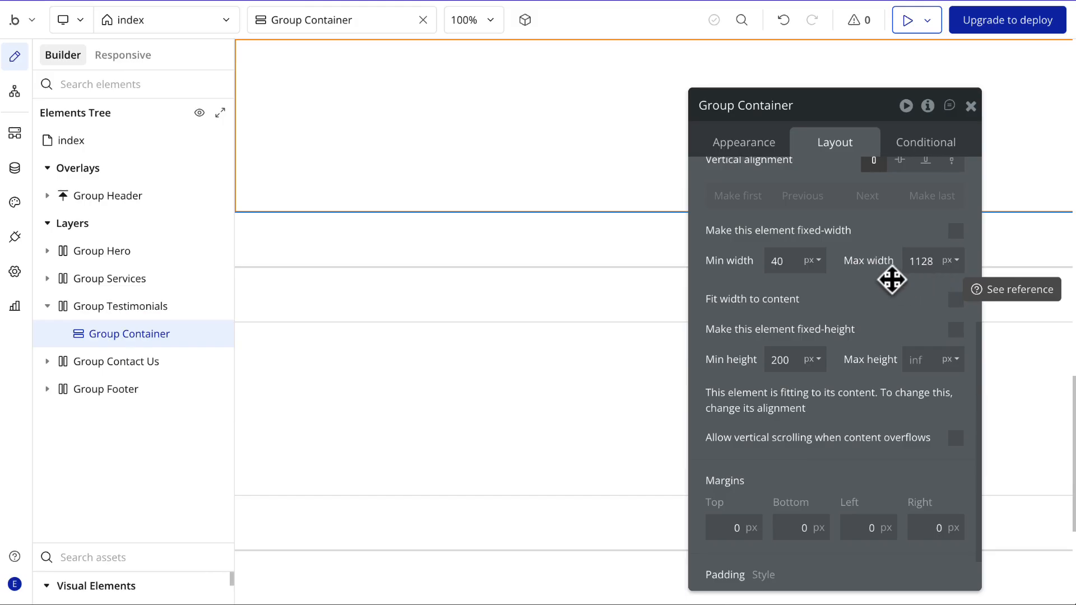
pyautogui.scroll(-1, 891, 280)
pyautogui.scroll(6, 891, 281)
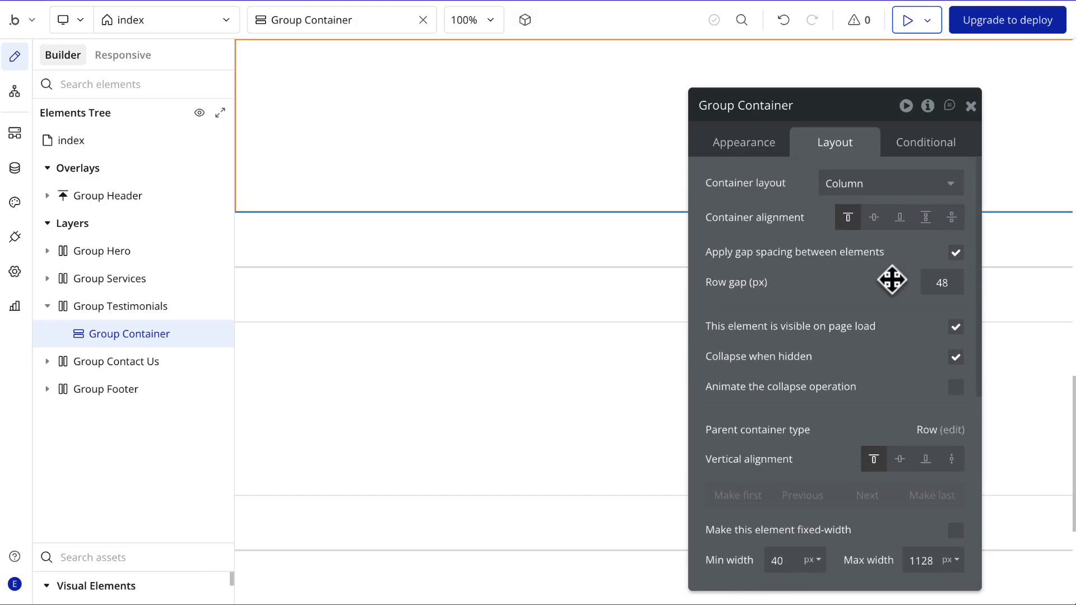
pyautogui.click(971, 106)
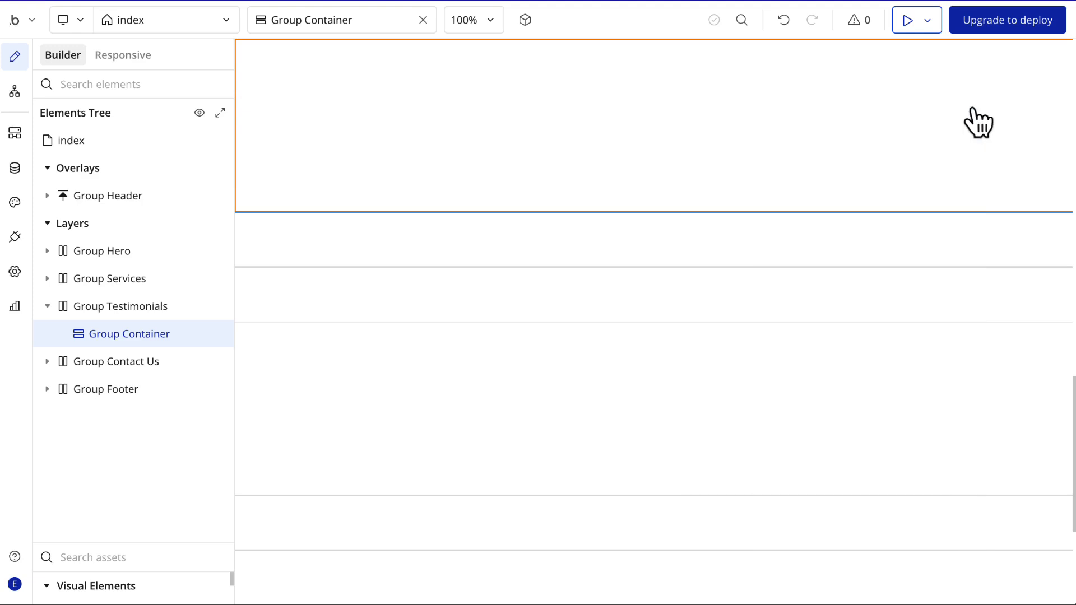